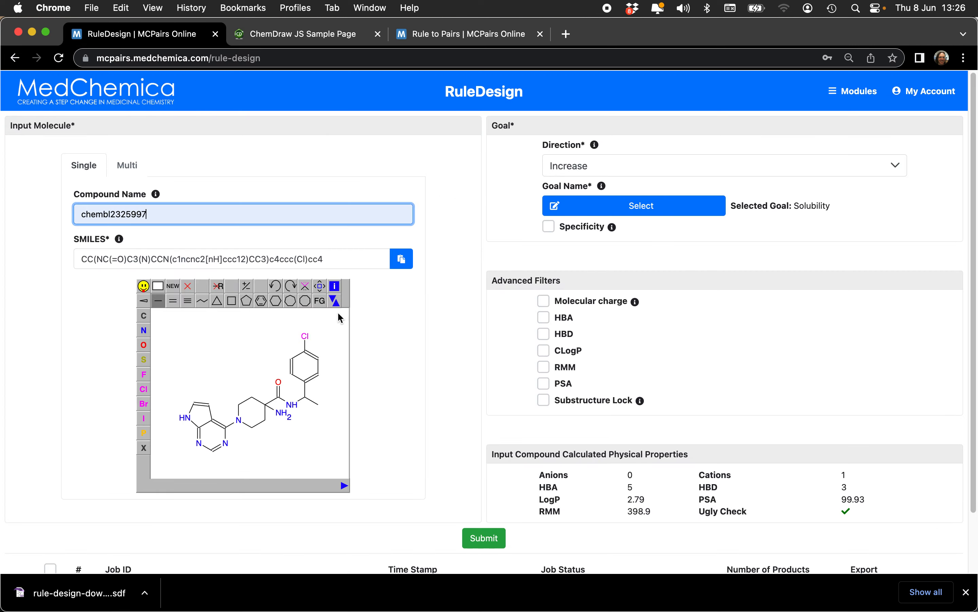
# Copy the SMILES of chembl2325997 and set the goal direction to Decrease
pyautogui.click(401, 261)
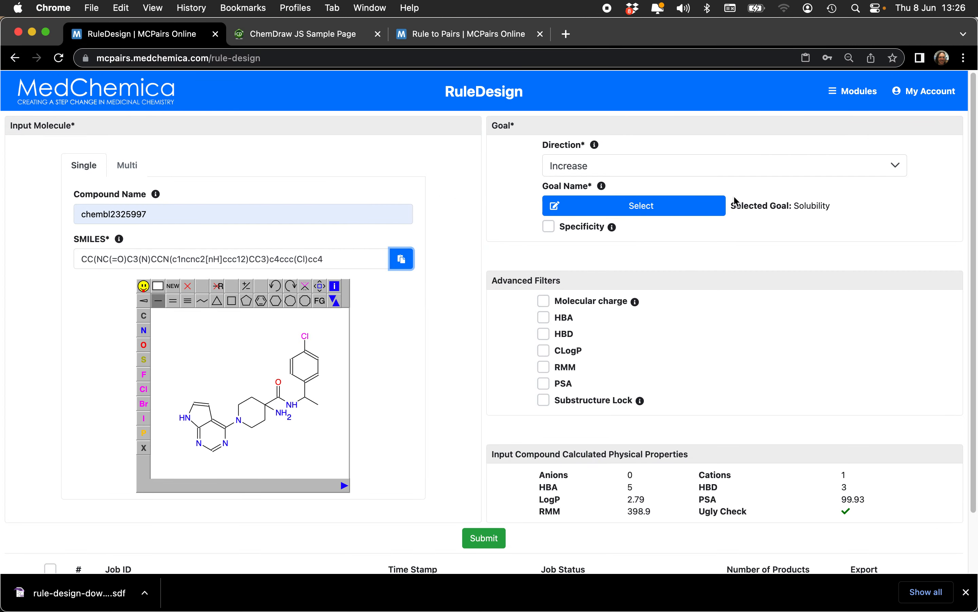
pyautogui.click(688, 173)
pyautogui.scroll(-2, 598, 251)
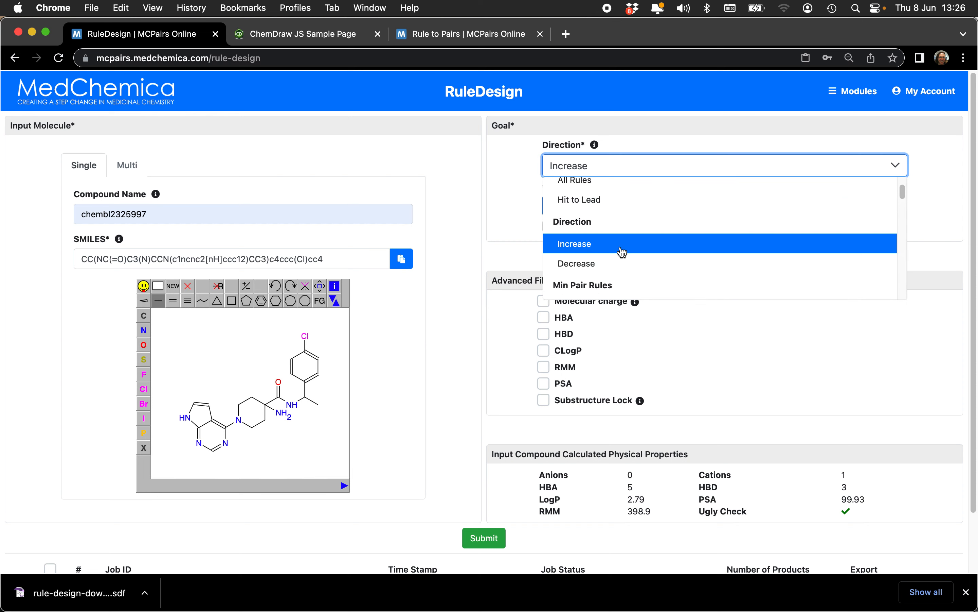
pyautogui.click(593, 265)
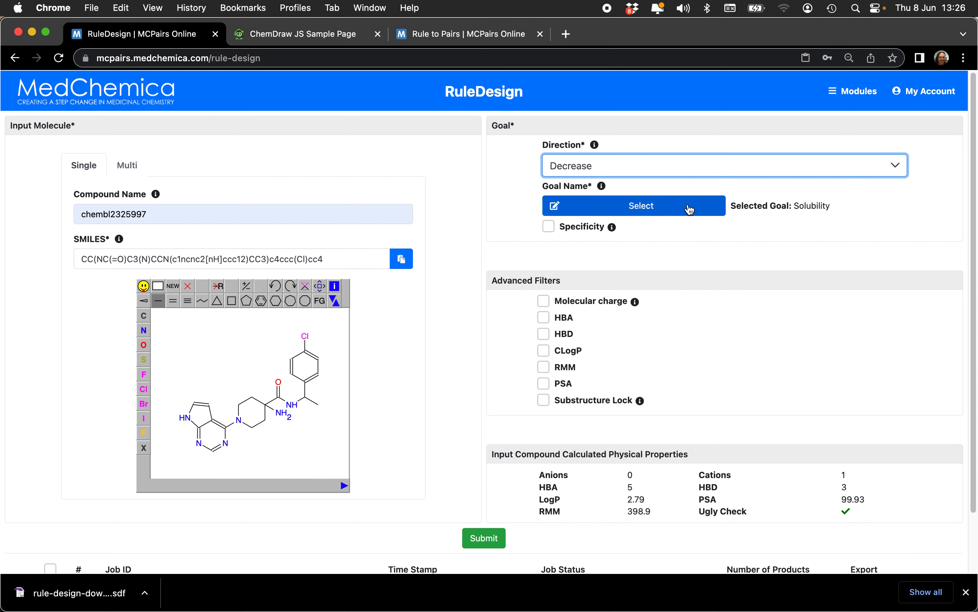
# Replace the Solubility goal with the Metabolism endpoint from the DMPK group and apply it
pyautogui.click(690, 207)
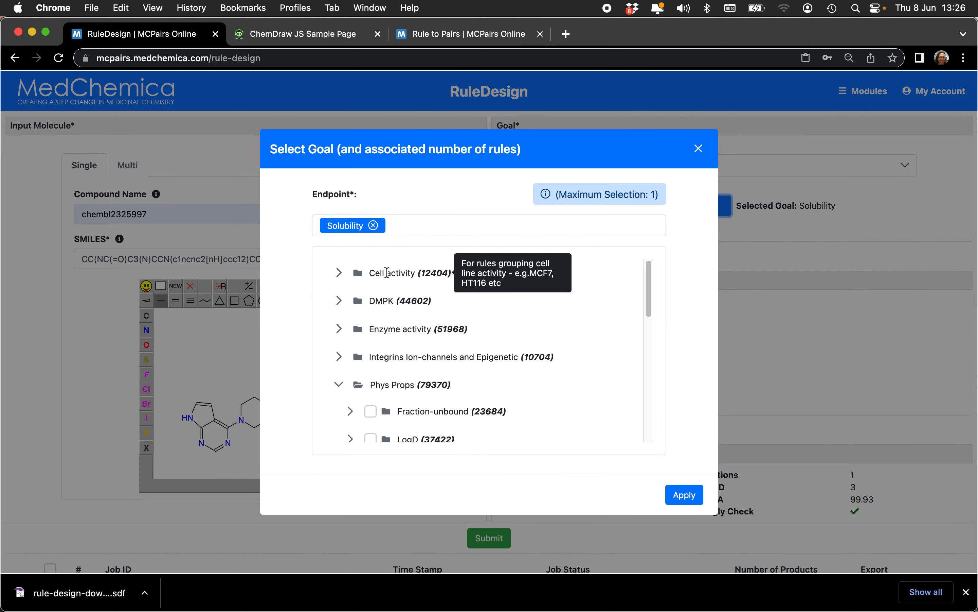
pyautogui.click(338, 301)
pyautogui.click(415, 358)
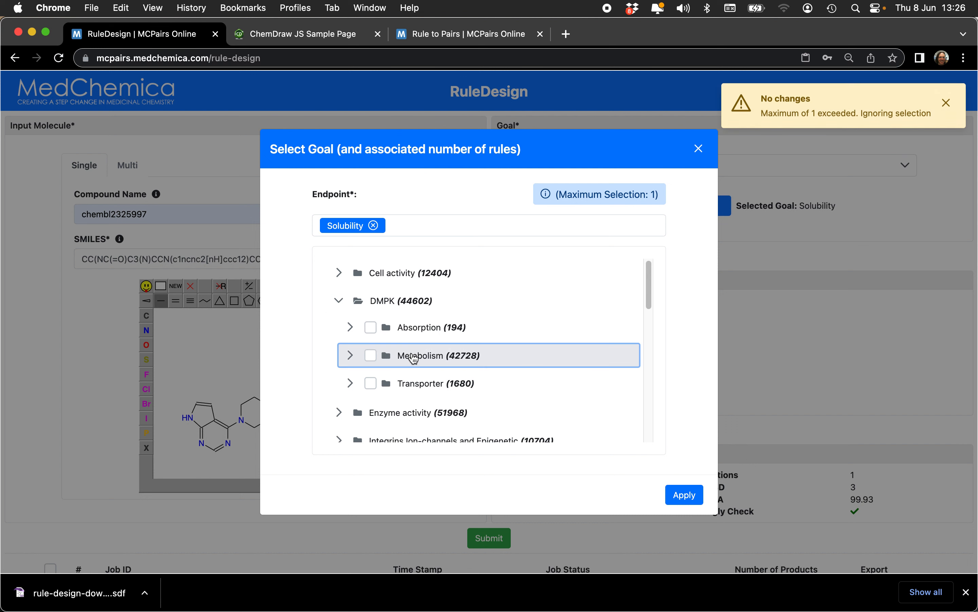
pyautogui.click(373, 225)
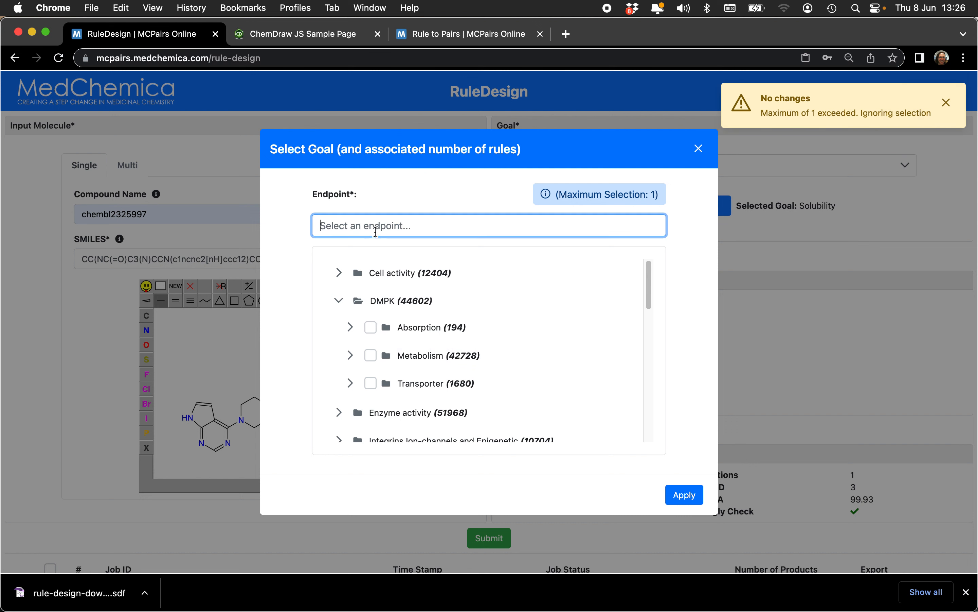
pyautogui.click(372, 356)
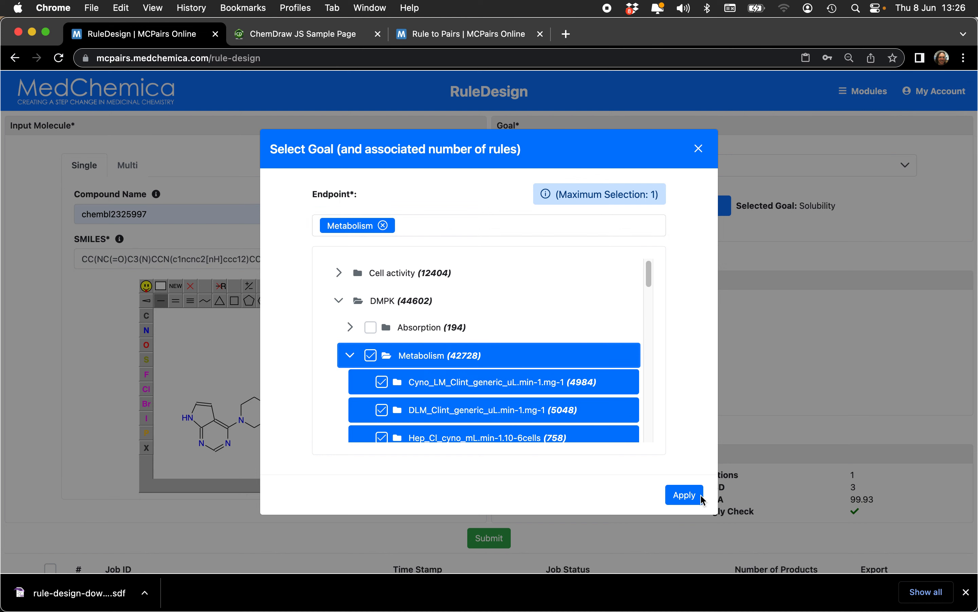
pyautogui.click(680, 496)
# Enable the RMM filter and set its range to 10 - 470
pyautogui.scroll(-3, 703, 378)
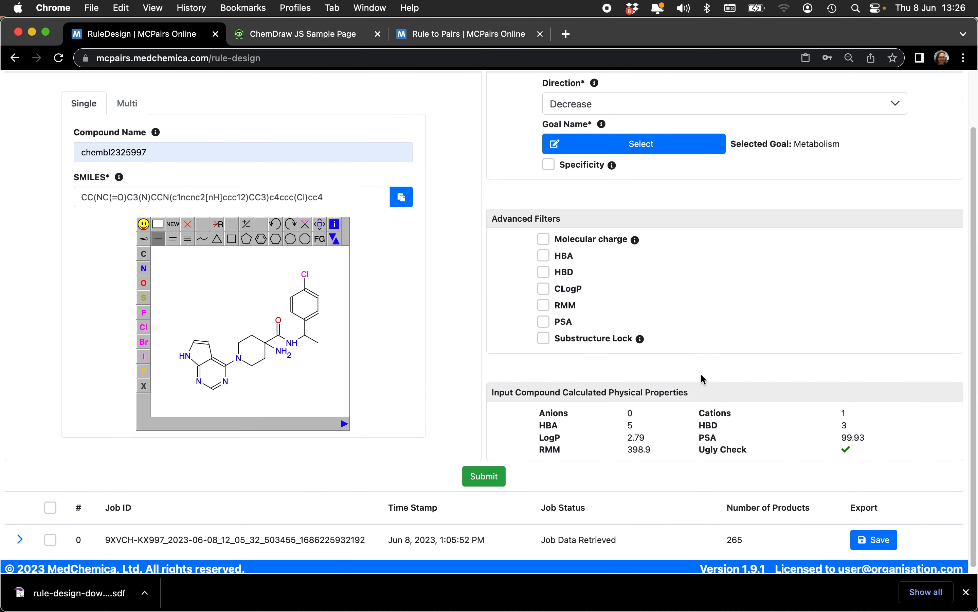
pyautogui.click(543, 305)
pyautogui.moveTo(787, 306); pyautogui.dragTo(785, 307)
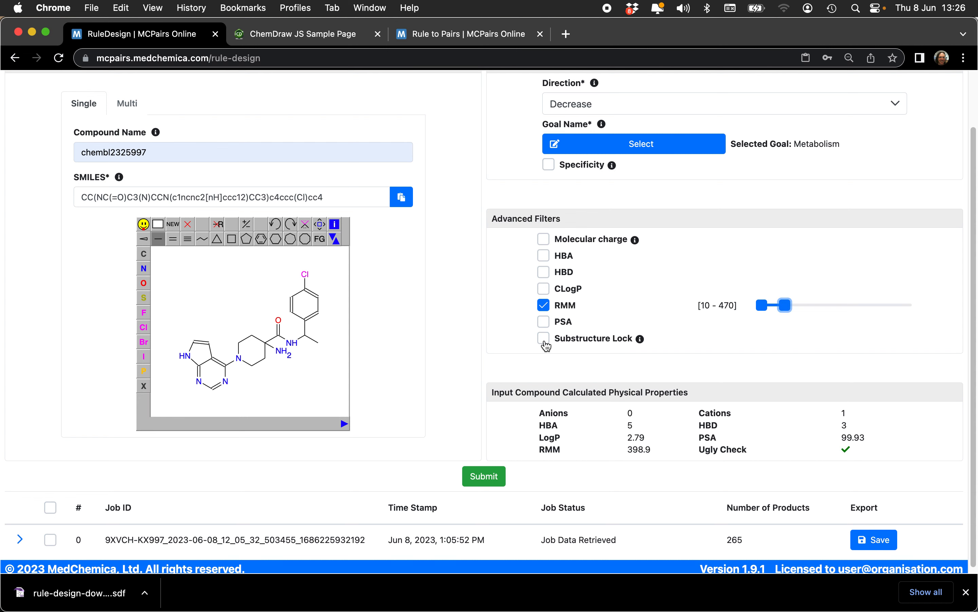
# Define a substructure lock using the highlight tool on the chlorophenyl ring, its chlorine, the adjoining carbon and its methyl group, and apply it
pyautogui.click(545, 339)
pyautogui.click(902, 347)
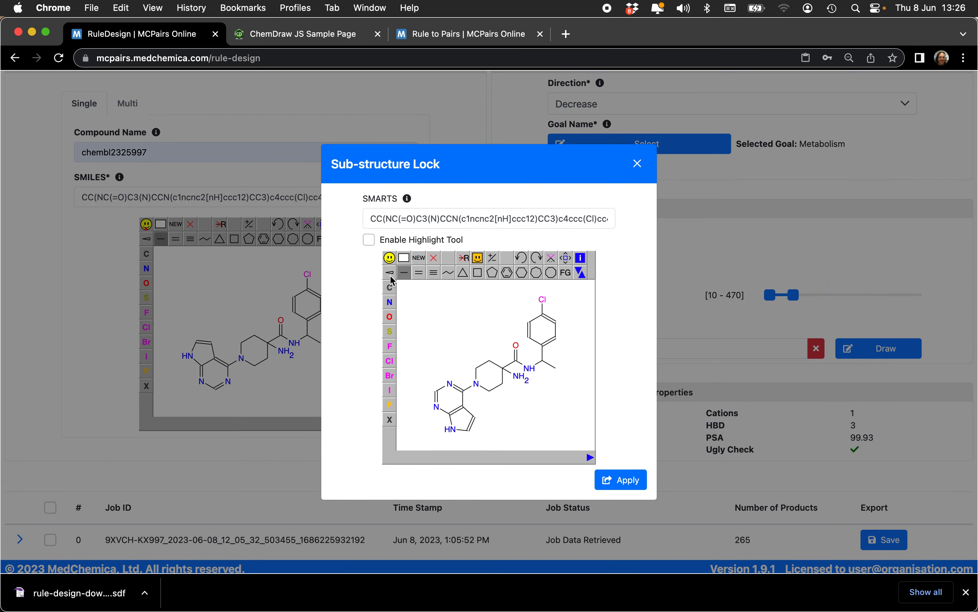
pyautogui.click(369, 242)
pyautogui.click(450, 259)
pyautogui.click(544, 299)
pyautogui.click(543, 315)
pyautogui.click(529, 322)
pyautogui.click(558, 322)
pyautogui.click(558, 337)
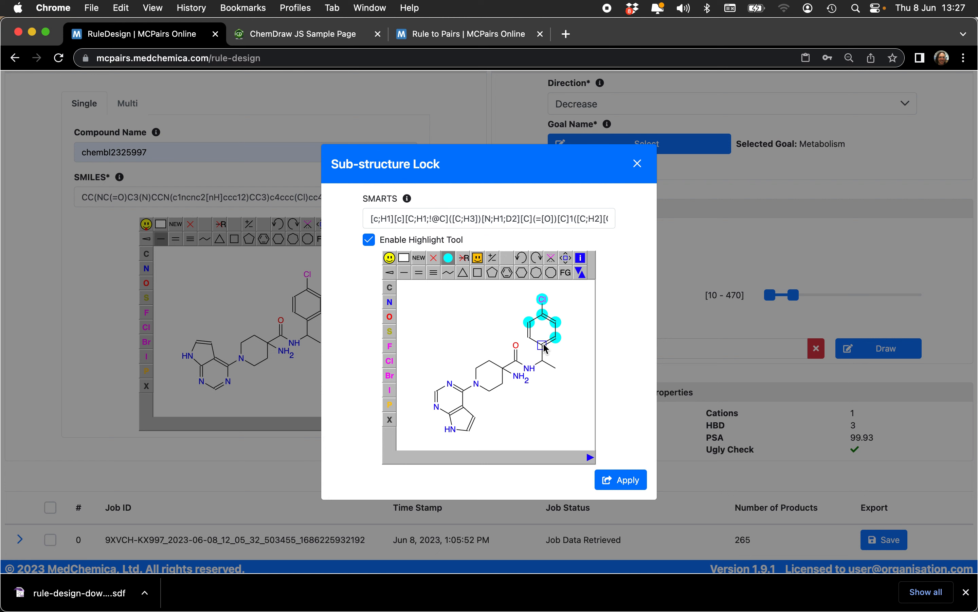
pyautogui.click(543, 345)
pyautogui.click(529, 337)
pyautogui.click(543, 359)
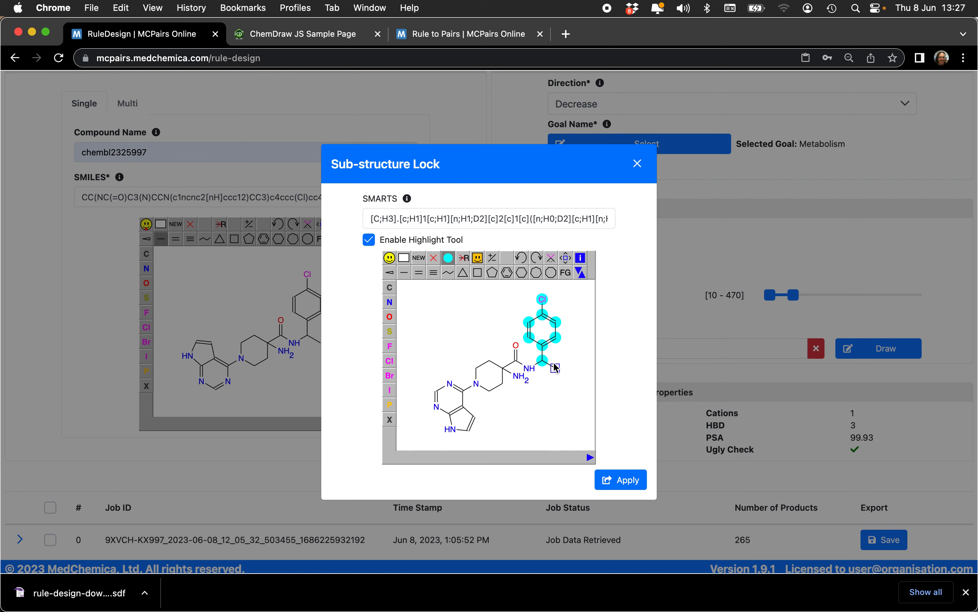
pyautogui.click(625, 483)
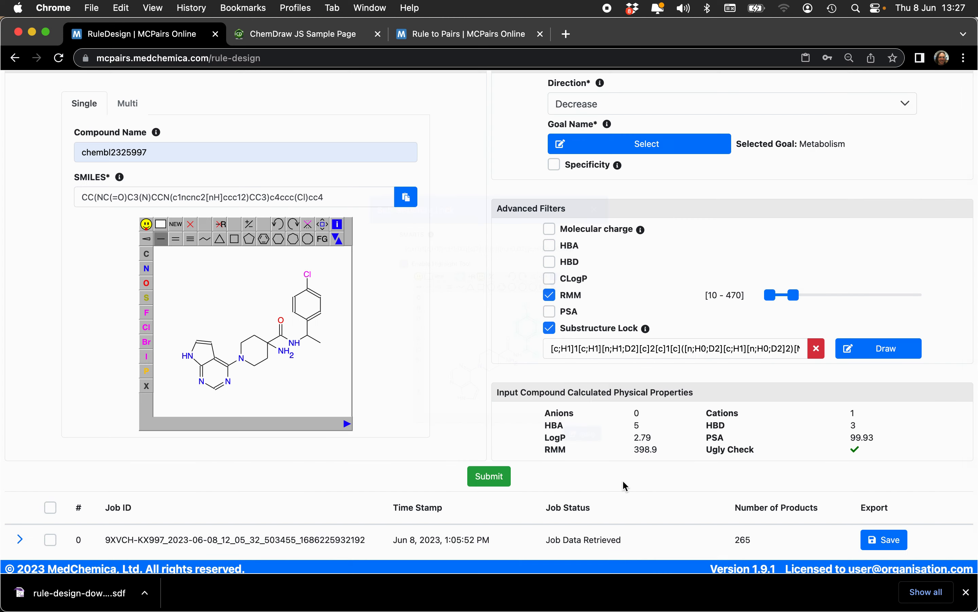
# Submit the metabolism job with the chosen goal, RMM filter and substructure lock
pyautogui.scroll(3, 523, 351)
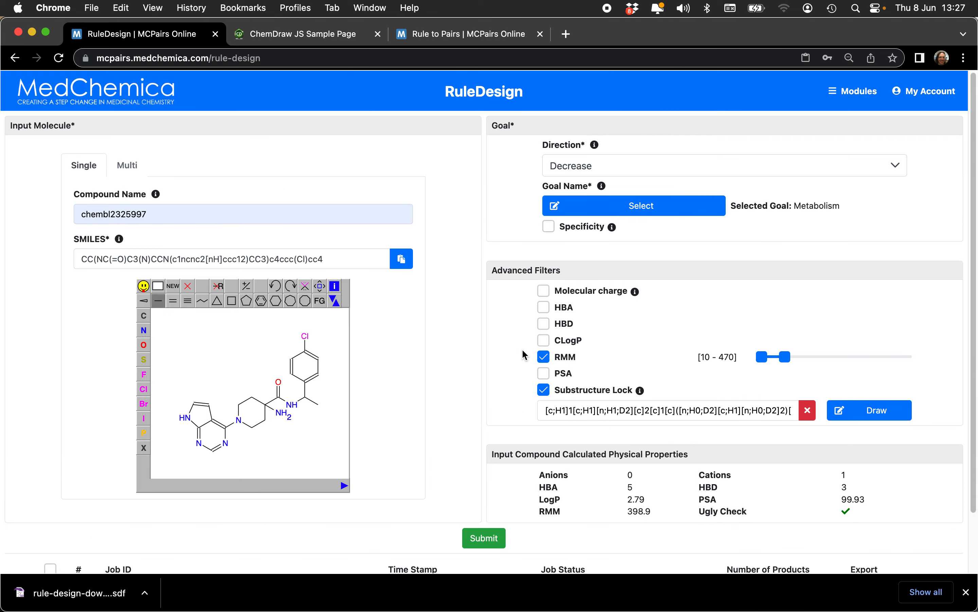
pyautogui.scroll(-3, 522, 351)
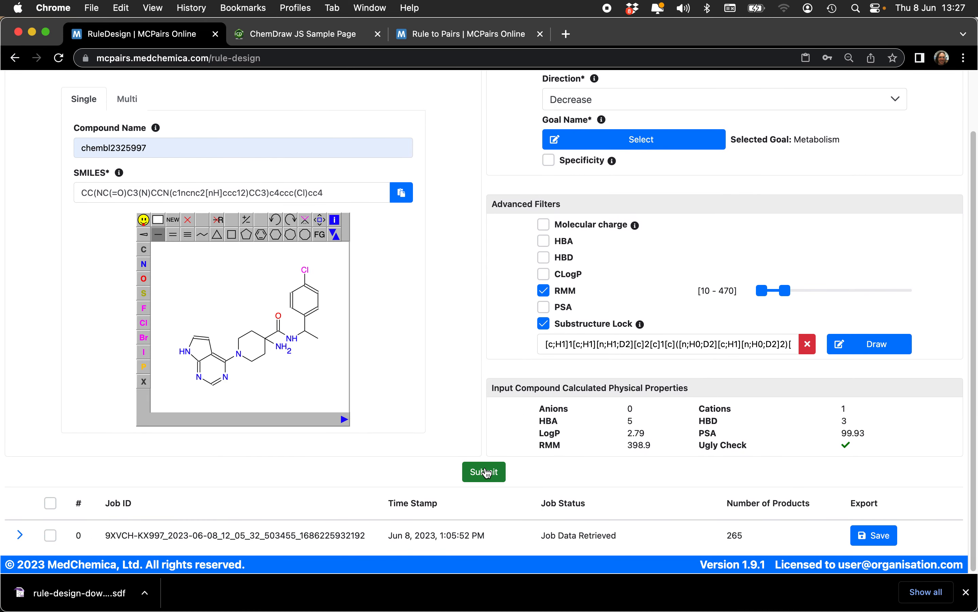
pyautogui.click(486, 471)
pyautogui.scroll(-2, 388, 452)
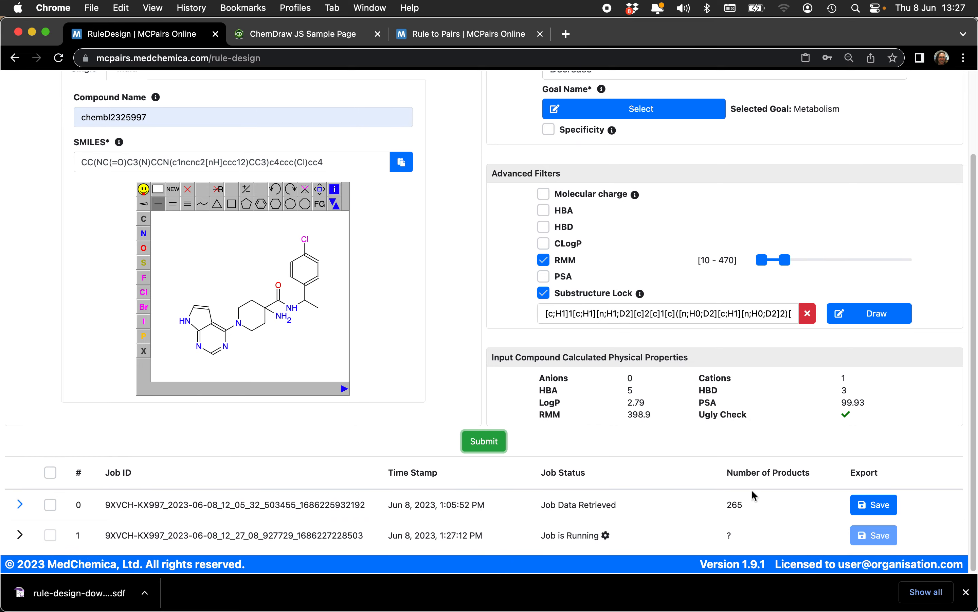
pyautogui.click(20, 505)
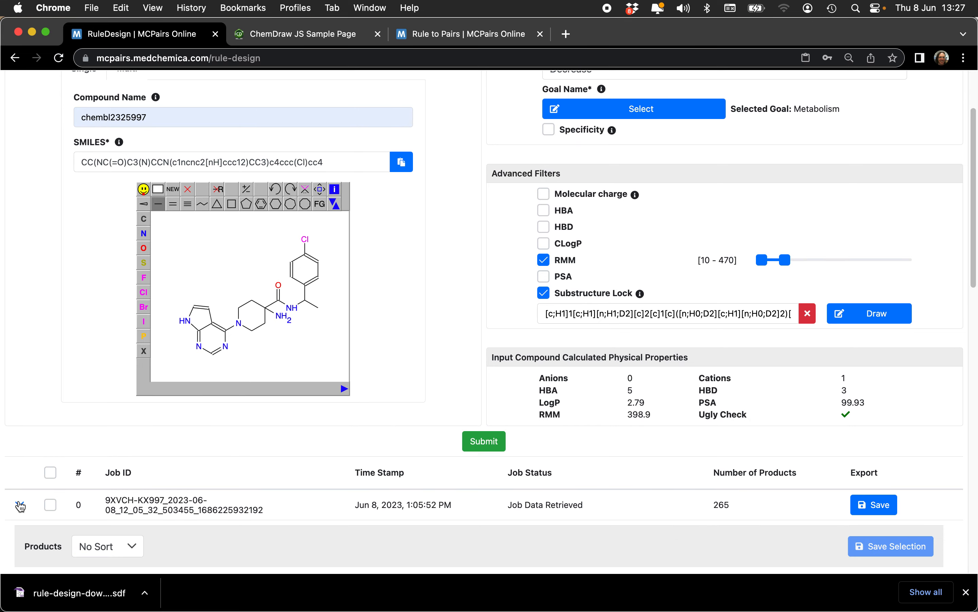
pyautogui.scroll(-8, 32, 382)
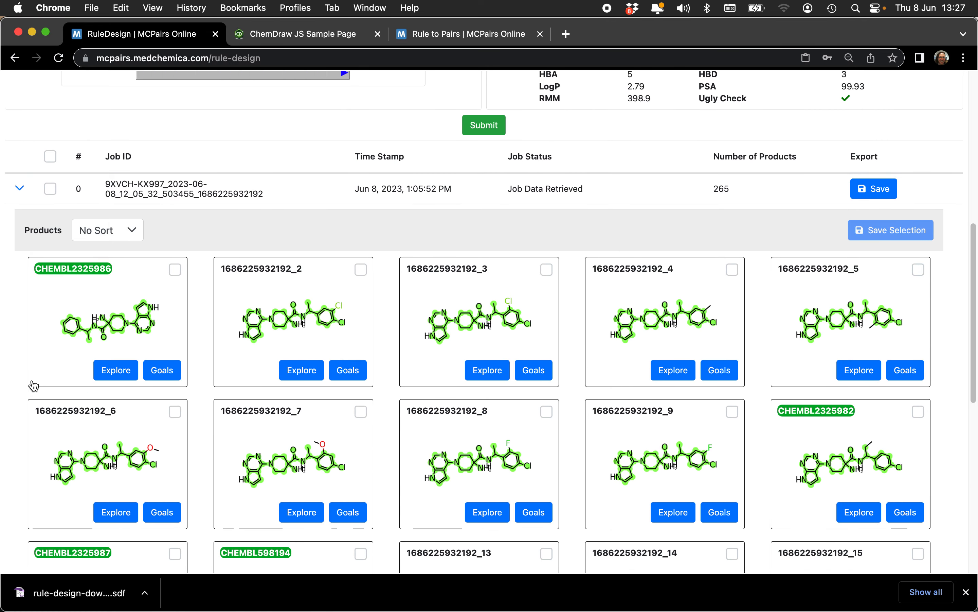
pyautogui.scroll(-1, 33, 386)
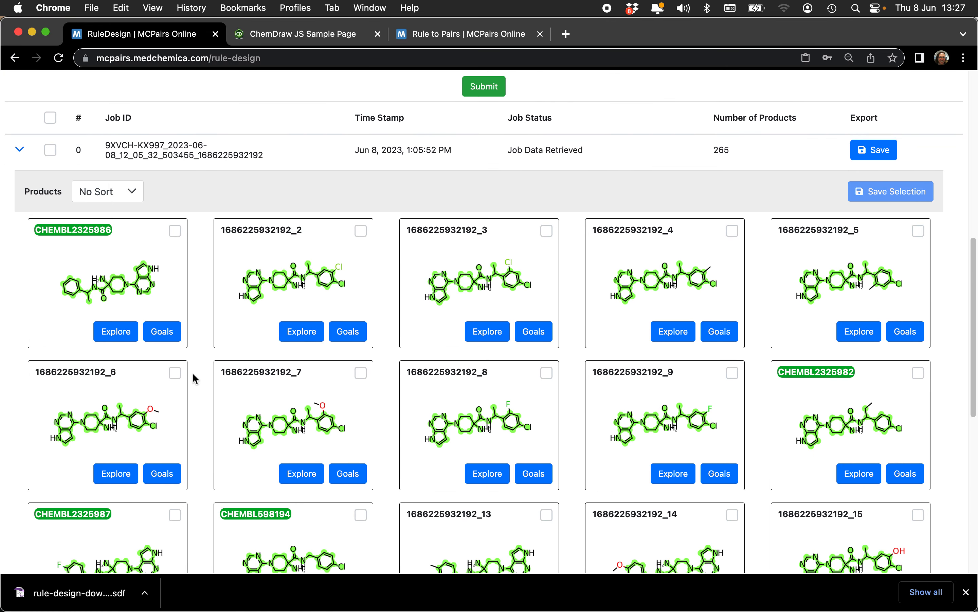
pyautogui.click(361, 231)
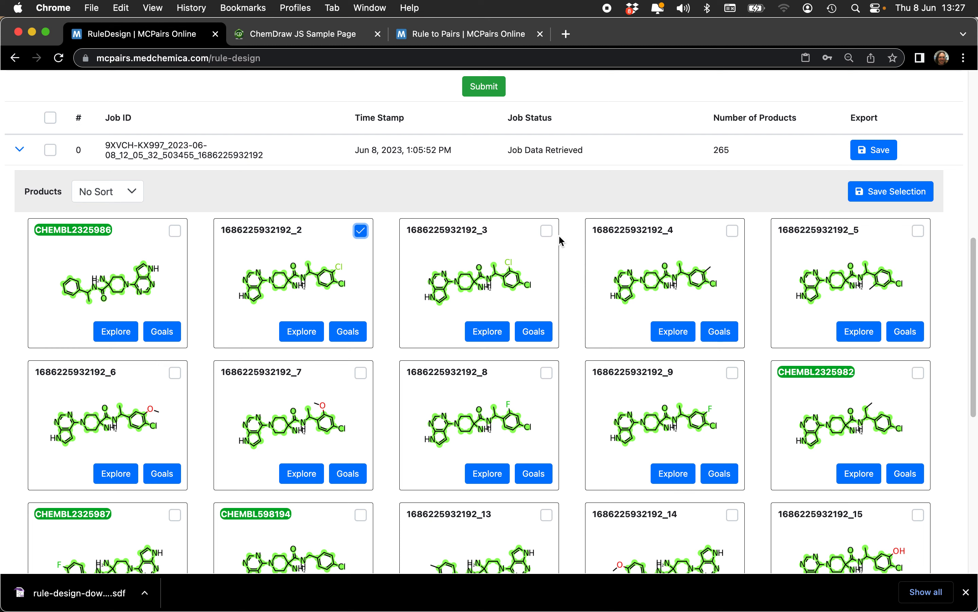
pyautogui.click(547, 231)
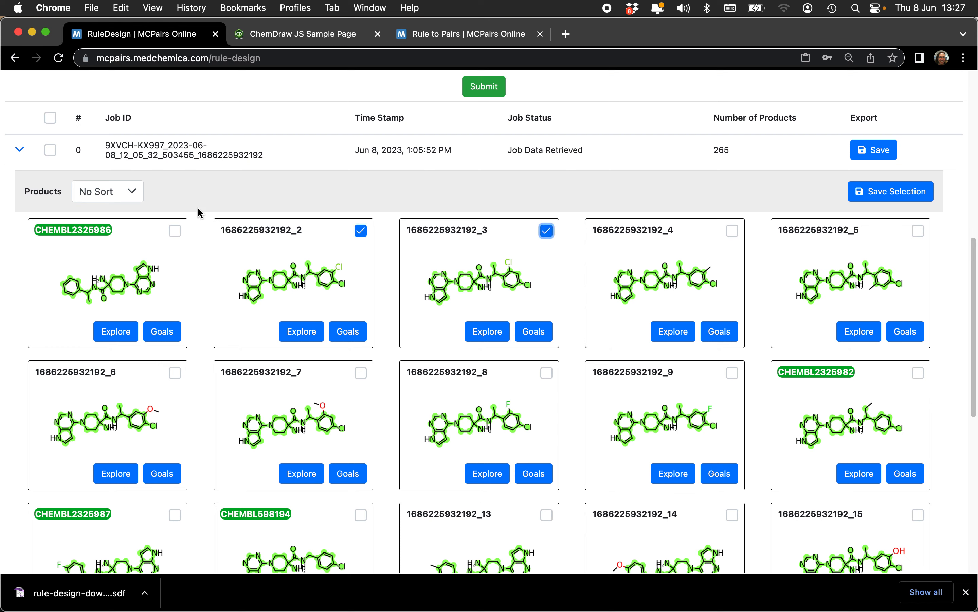
# Sort the job's products by RMM in ascending order and look through the first page of structures
pyautogui.click(135, 197)
pyautogui.click(120, 315)
pyautogui.moveTo(120, 316)
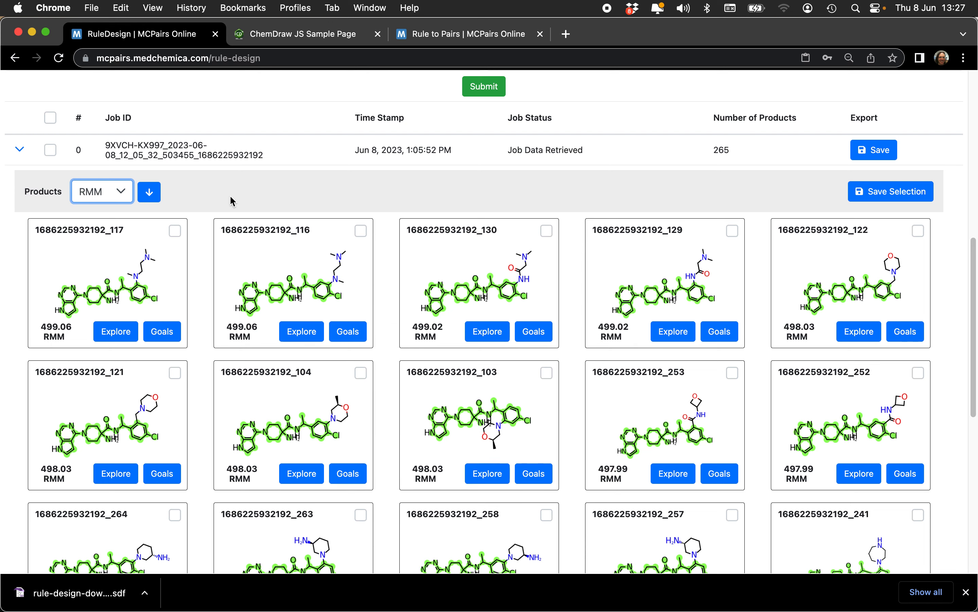
pyautogui.click(155, 194)
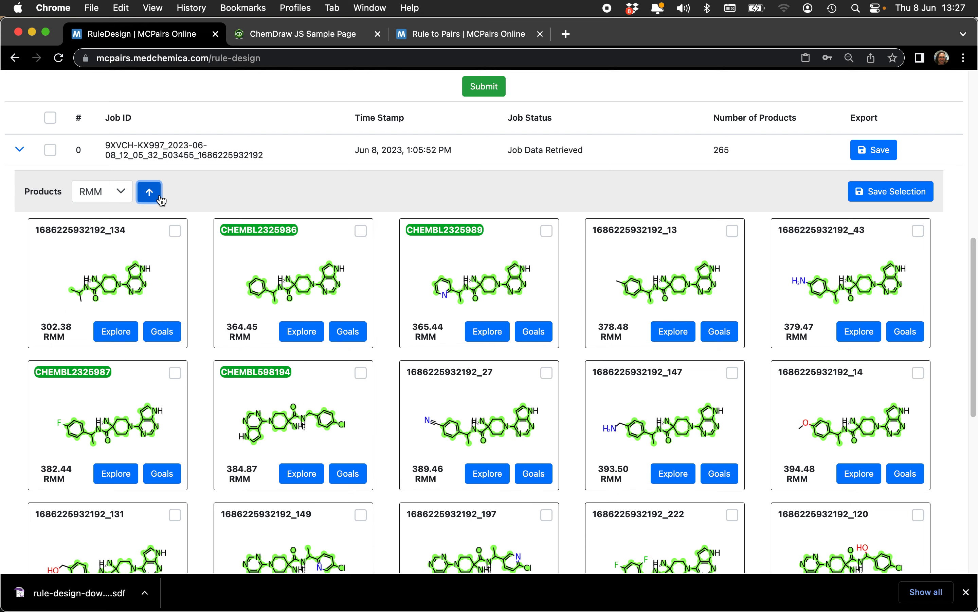
pyautogui.scroll(-3, 192, 285)
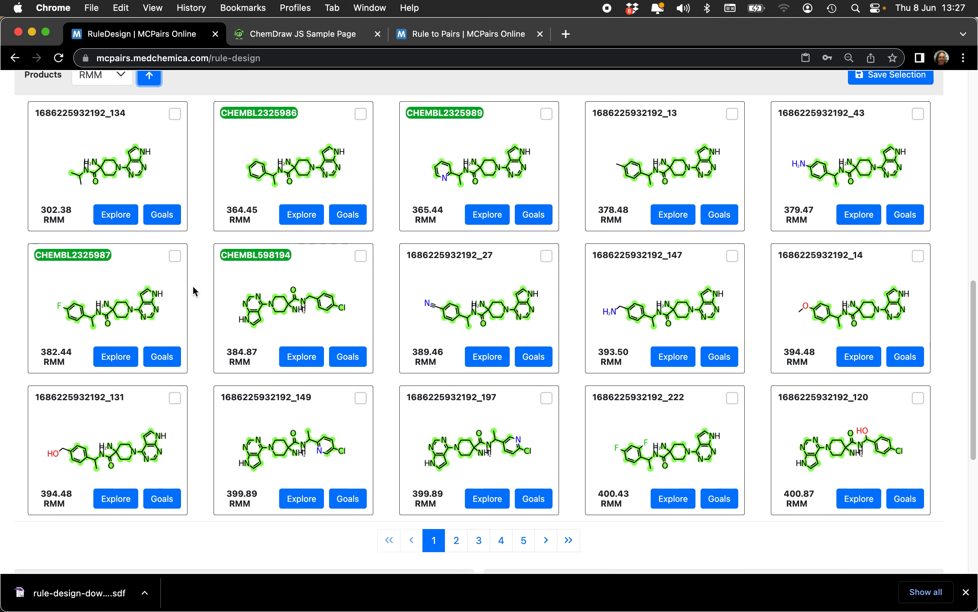
pyautogui.scroll(5, 358, 300)
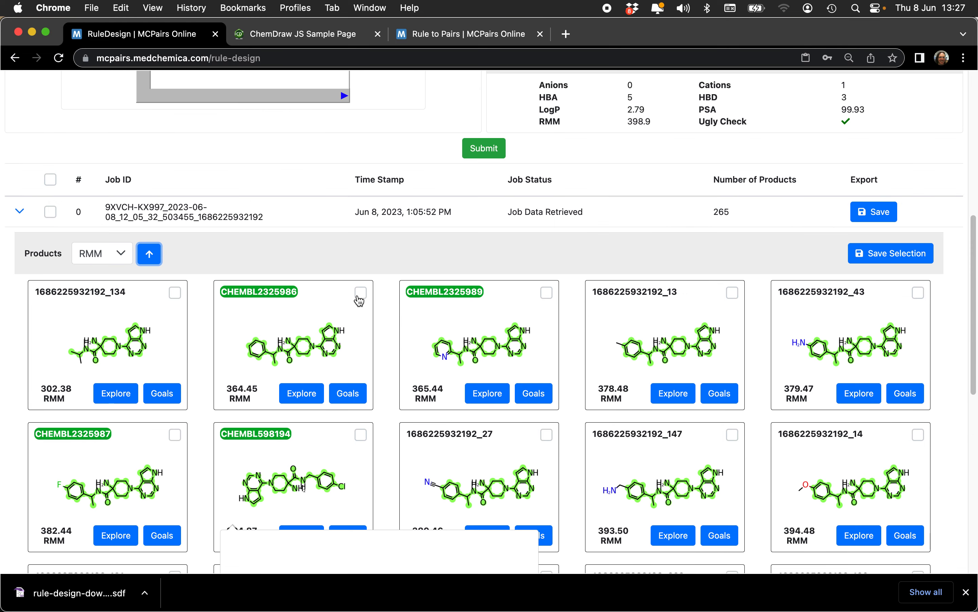
# Sort the products by the median change in HLM_Clint_[CHEMBL613373]
pyautogui.click(123, 261)
pyautogui.scroll(-3, 155, 342)
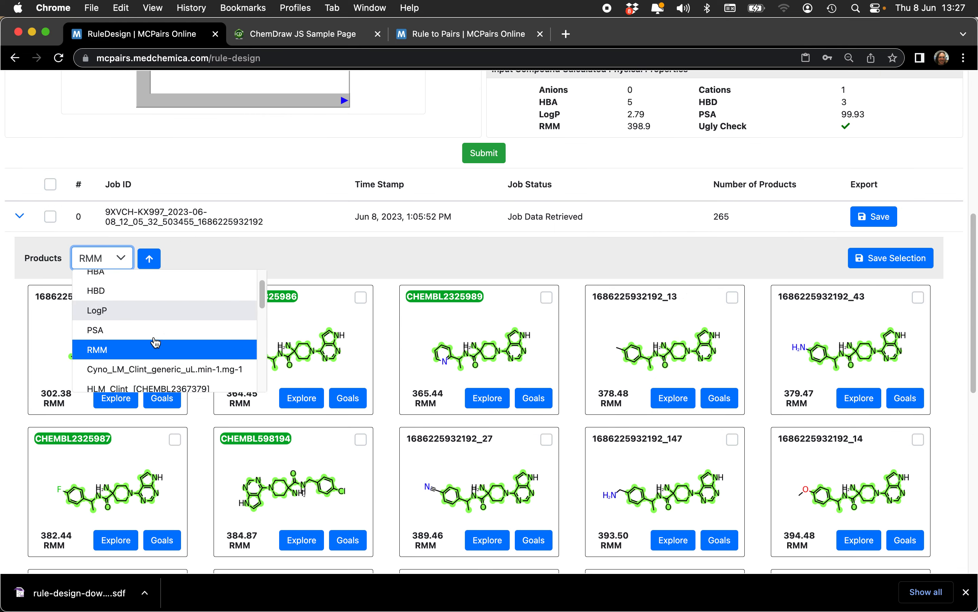
pyautogui.scroll(-1, 157, 342)
pyautogui.click(151, 364)
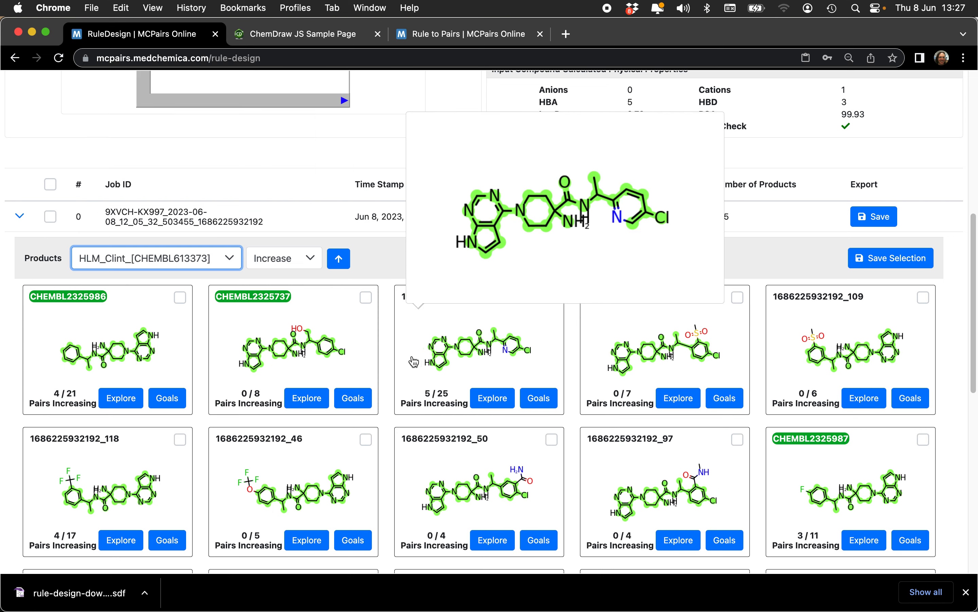
pyautogui.scroll(-5, 394, 362)
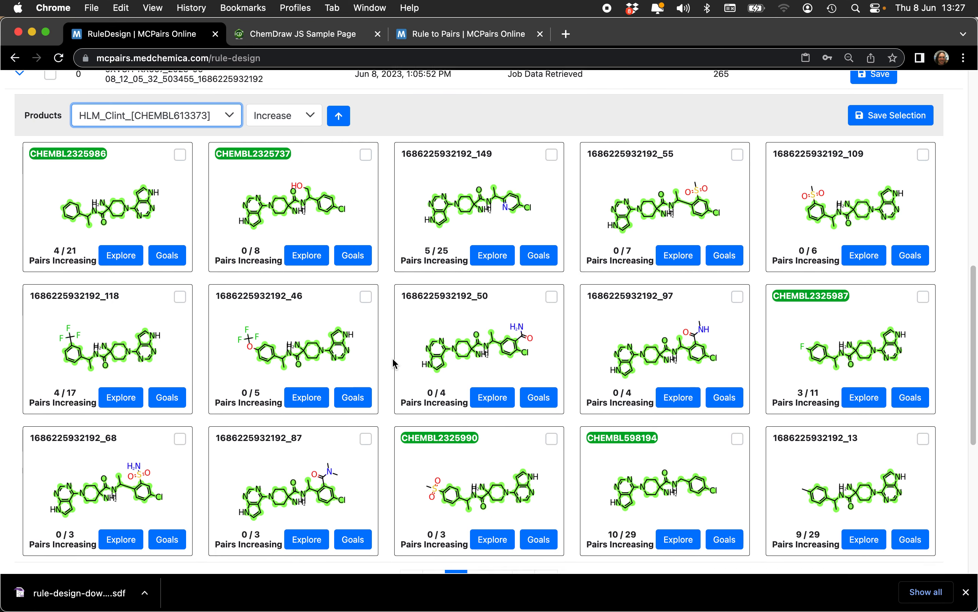
pyautogui.scroll(5, 395, 362)
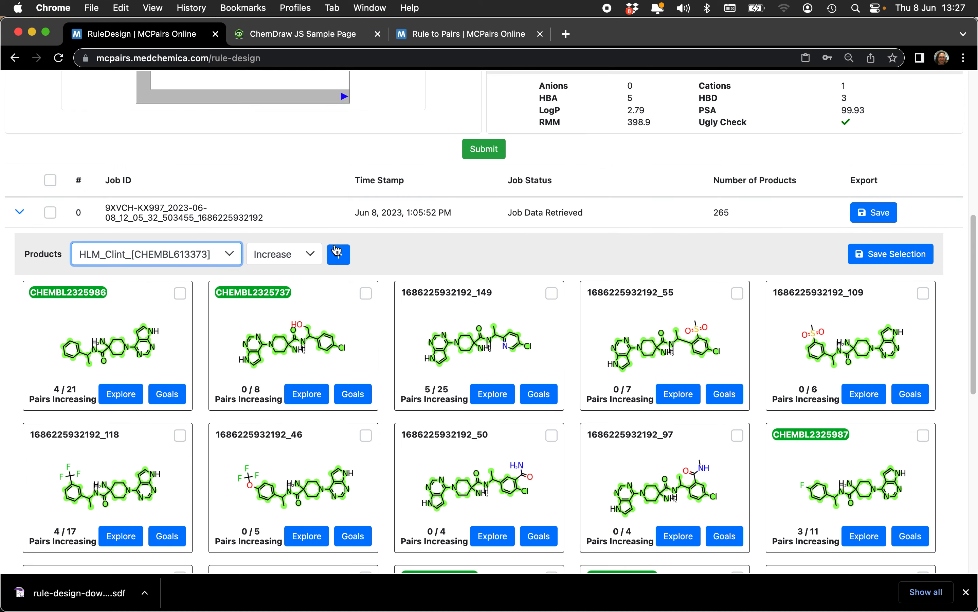
pyautogui.click(314, 252)
pyautogui.click(300, 320)
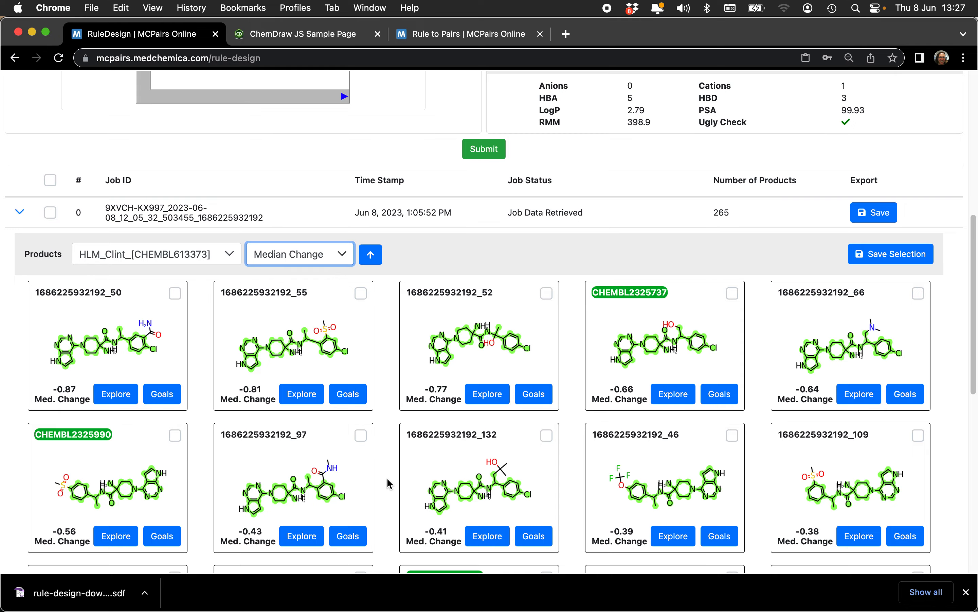
pyautogui.scroll(-4, 387, 478)
pyautogui.moveTo(498, 348)
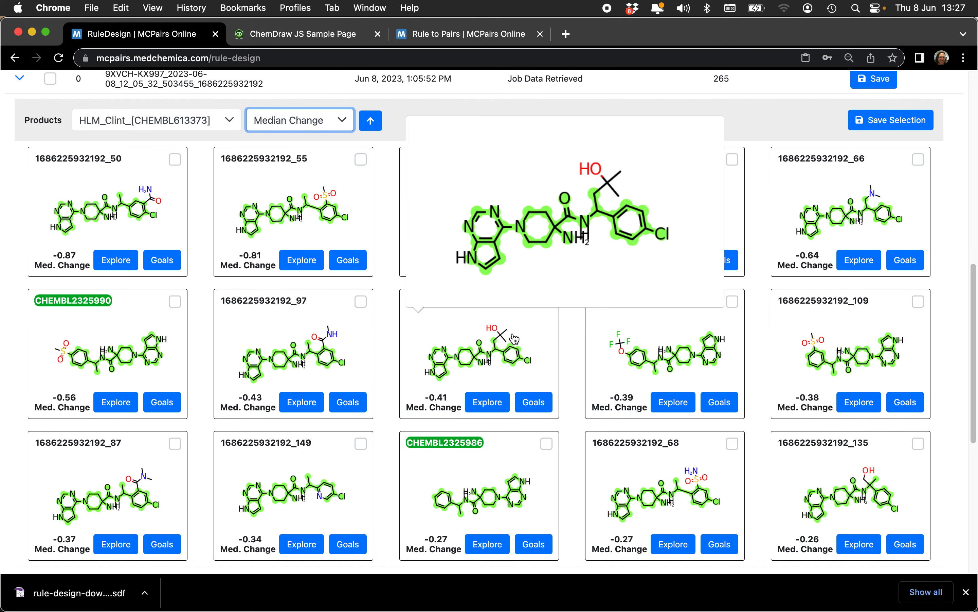
pyautogui.click(533, 402)
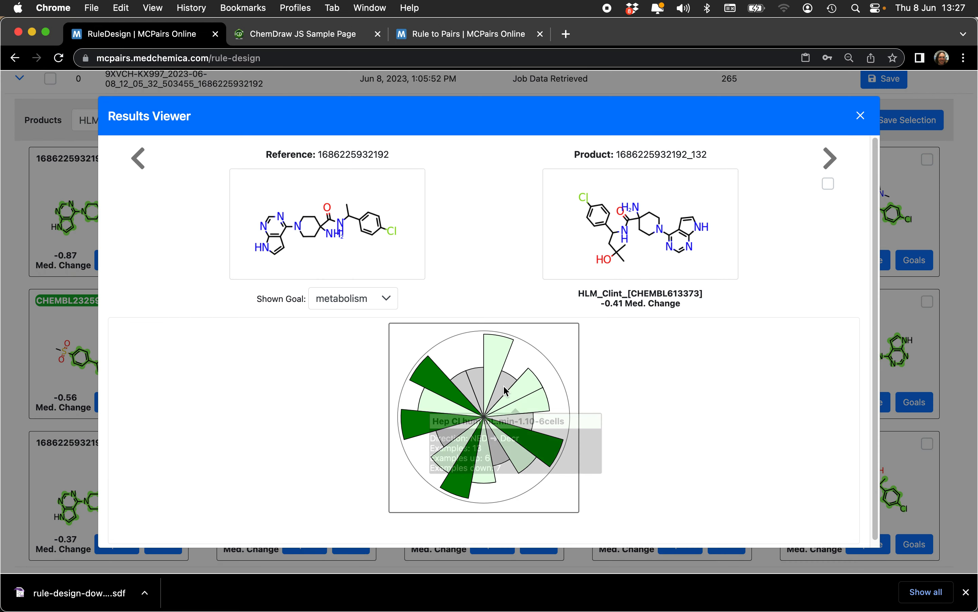
pyautogui.moveTo(426, 426)
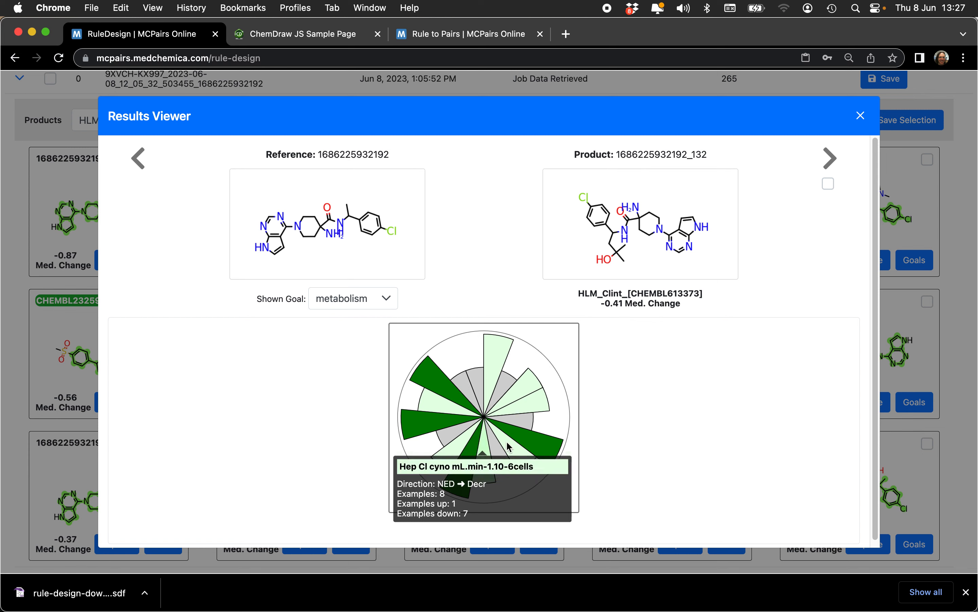
pyautogui.moveTo(527, 441)
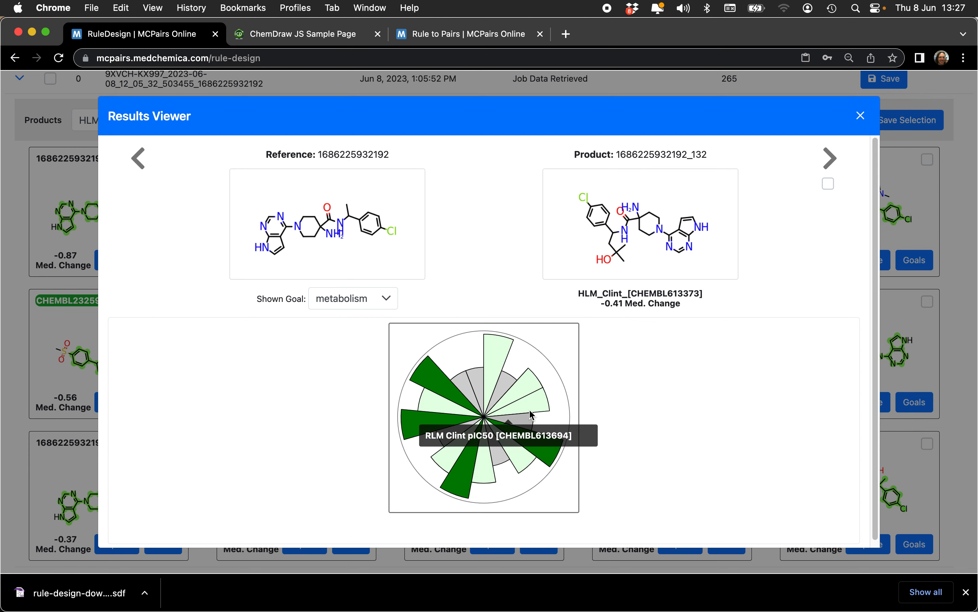
pyautogui.moveTo(532, 413)
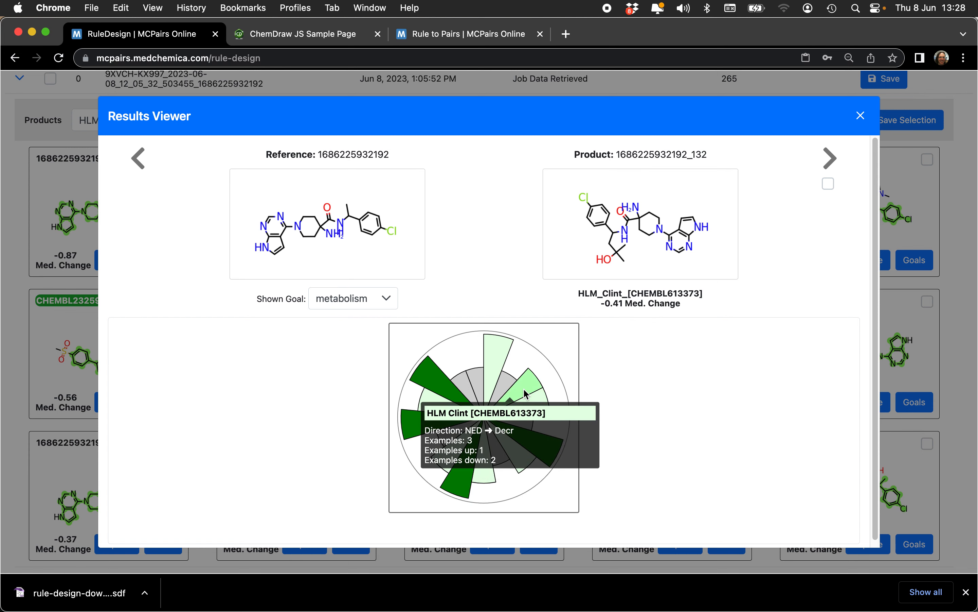
pyautogui.click(390, 306)
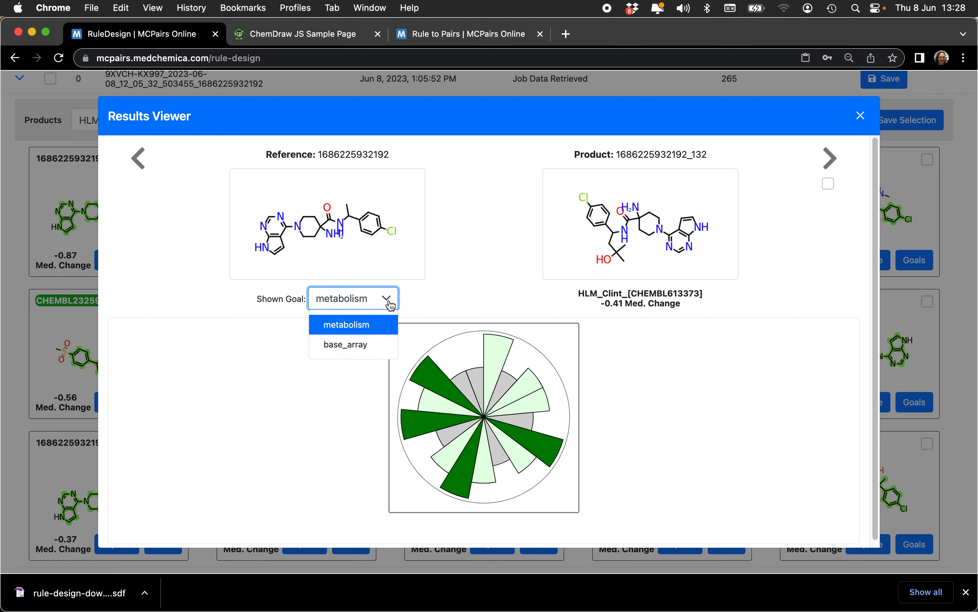
pyautogui.click(344, 347)
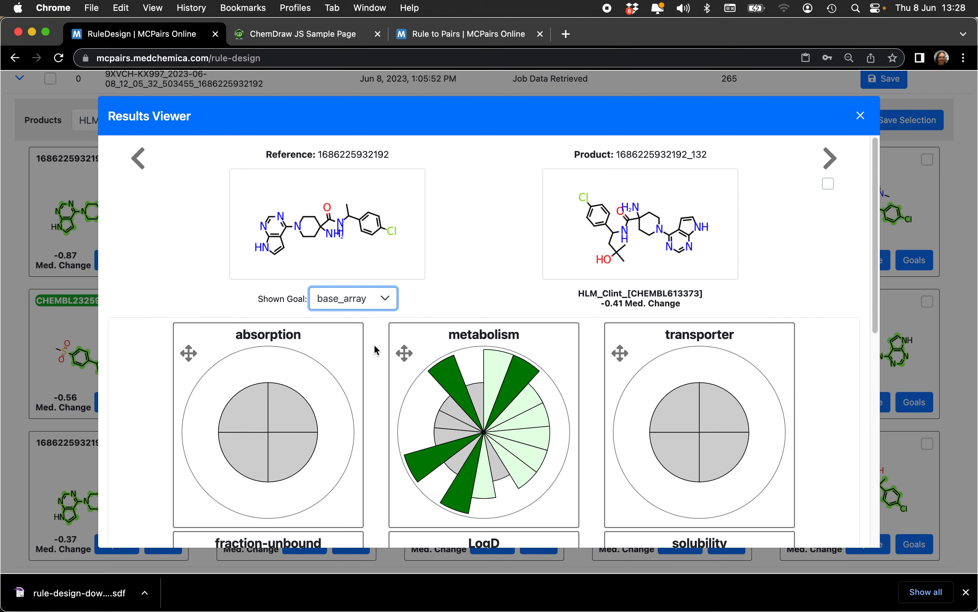
pyautogui.moveTo(404, 352); pyautogui.dragTo(186, 356)
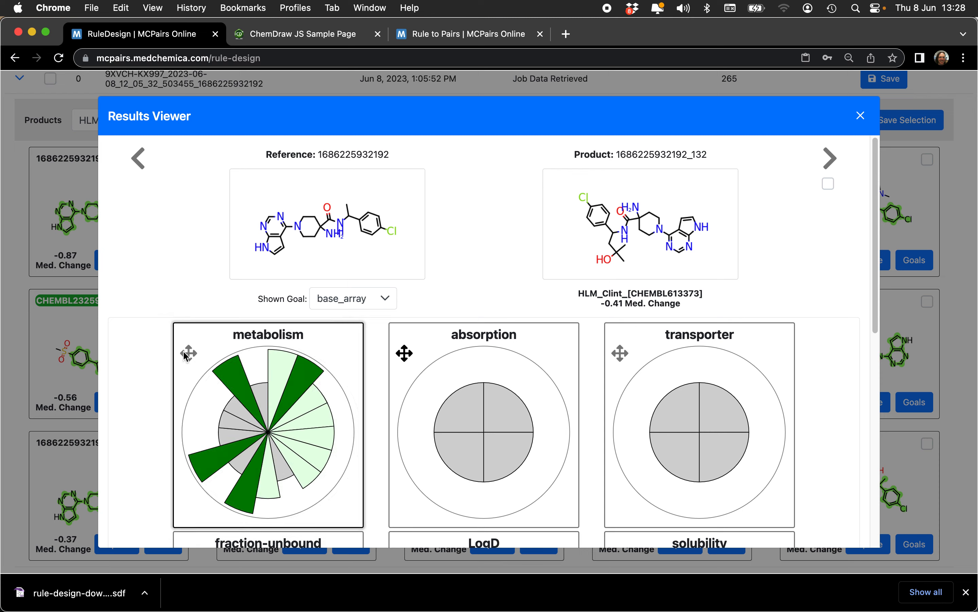
pyautogui.scroll(-2, 303, 361)
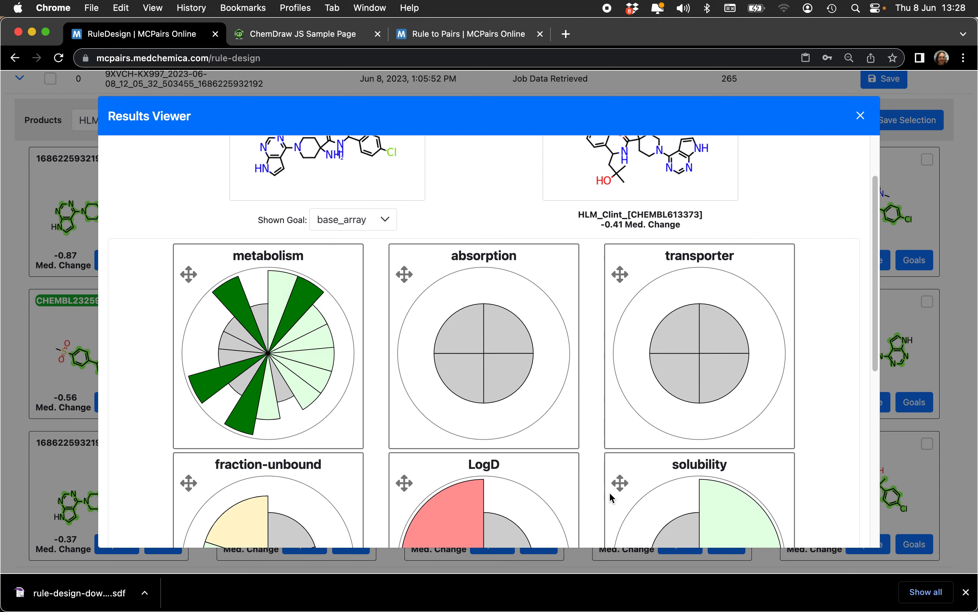
pyautogui.moveTo(621, 483); pyautogui.dragTo(429, 384)
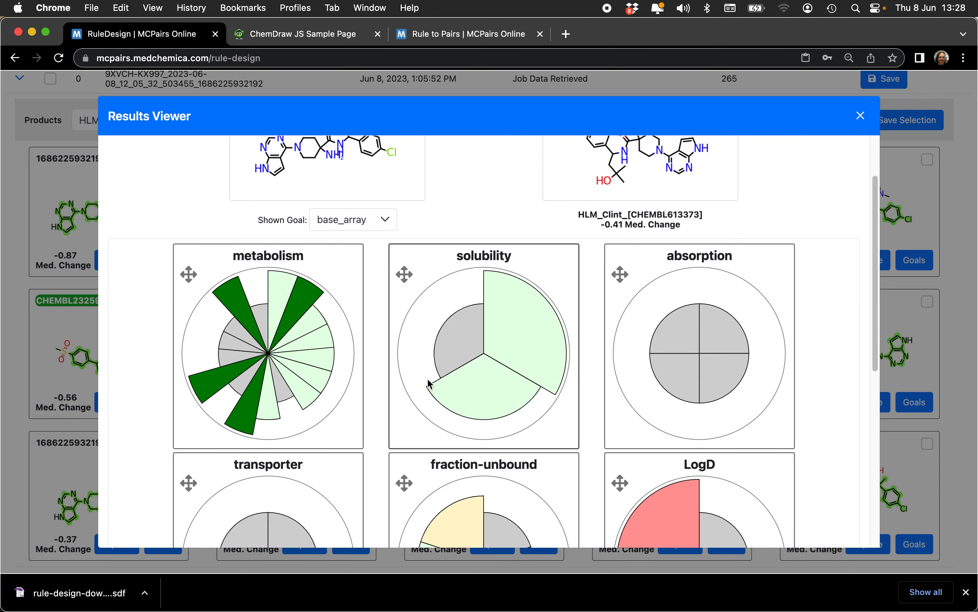
# Move the anti-target_cardiac chart up to the third place, directly after the solubility chart
pyautogui.scroll(-8, 551, 413)
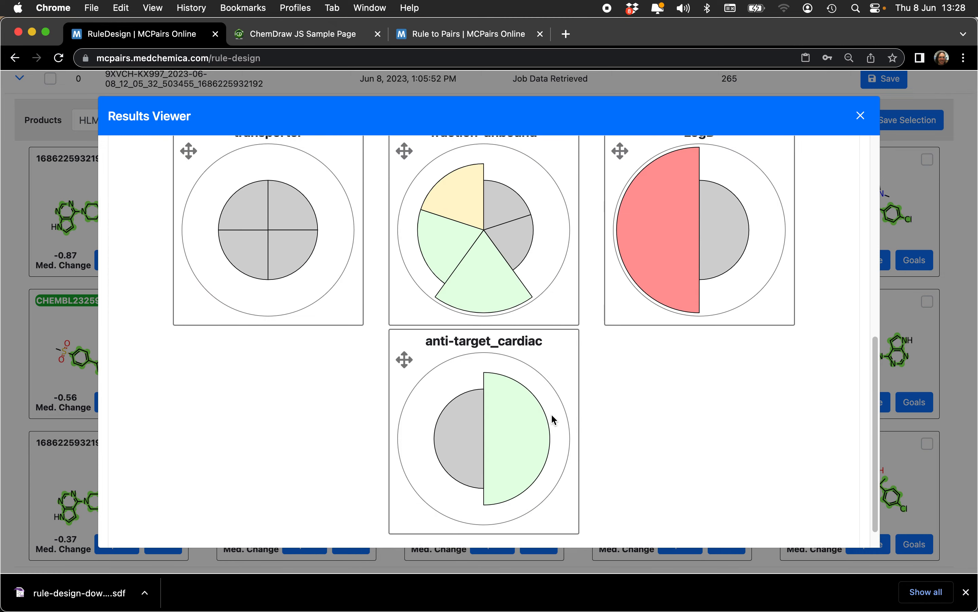
pyautogui.moveTo(405, 359); pyautogui.dragTo(624, 191)
pyautogui.scroll(8, 620, 251)
pyautogui.scroll(-1, 621, 437)
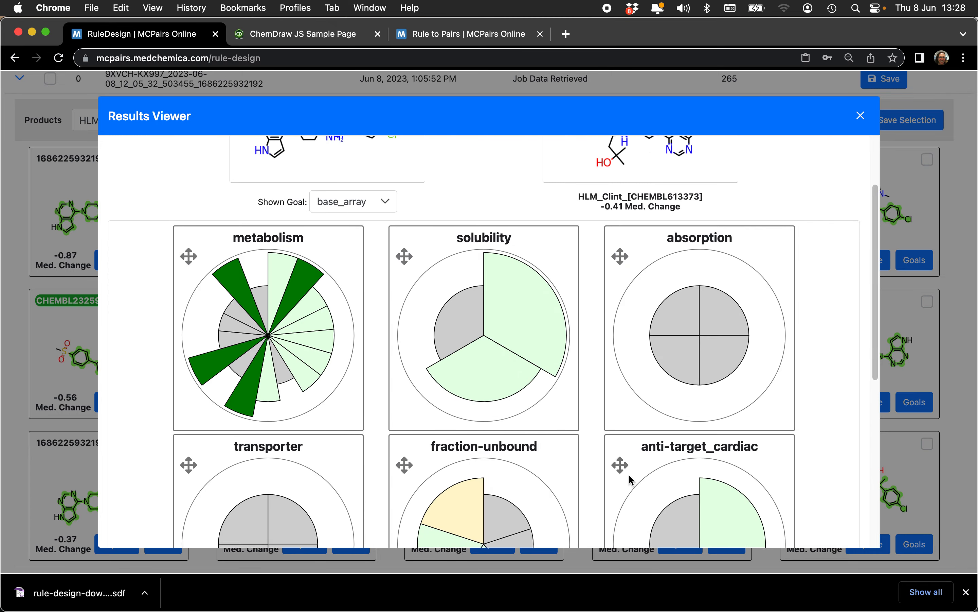
pyautogui.moveTo(621, 465); pyautogui.dragTo(586, 361)
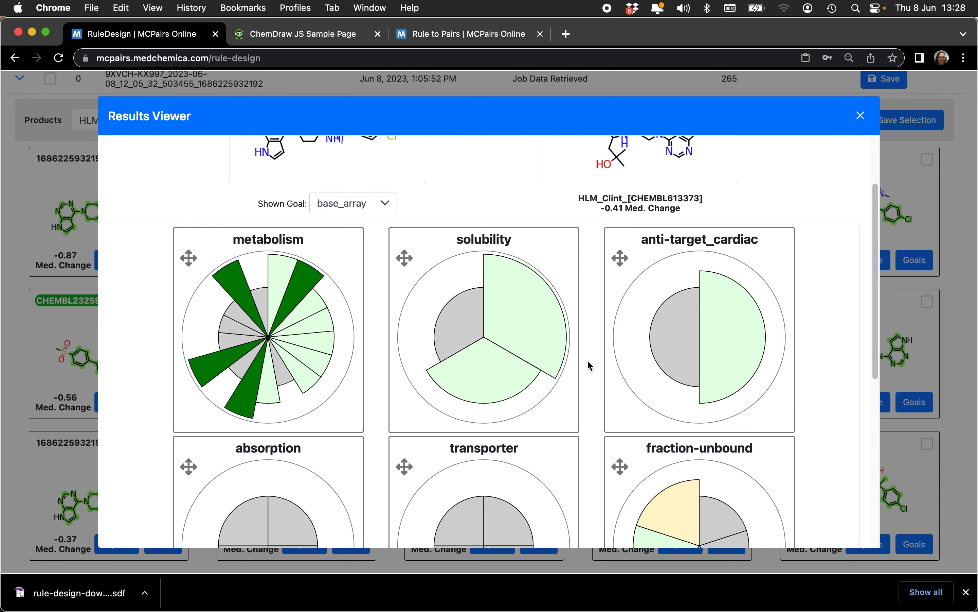
pyautogui.scroll(3, 587, 360)
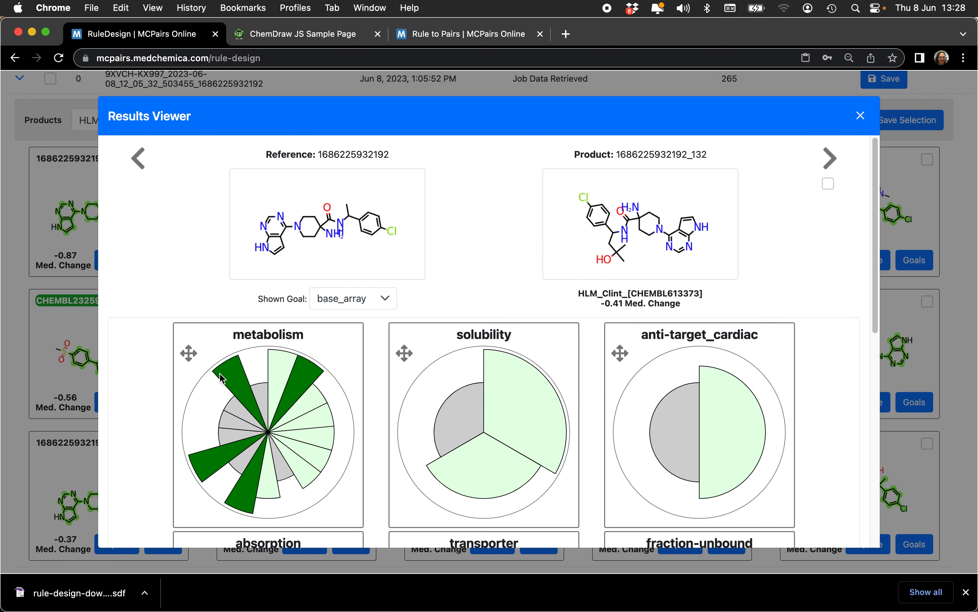
pyautogui.moveTo(230, 381)
pyautogui.click(831, 159)
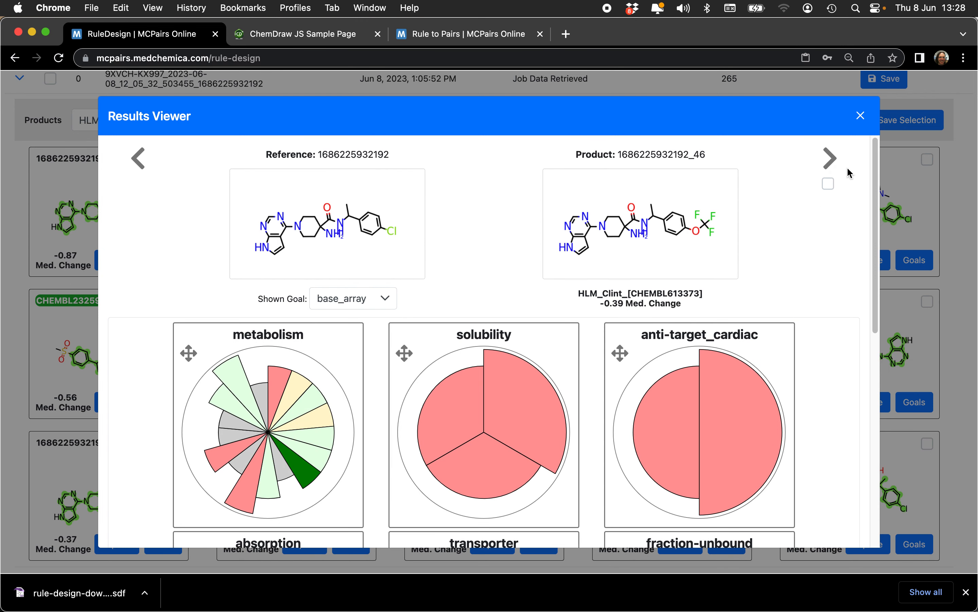
pyautogui.click(834, 161)
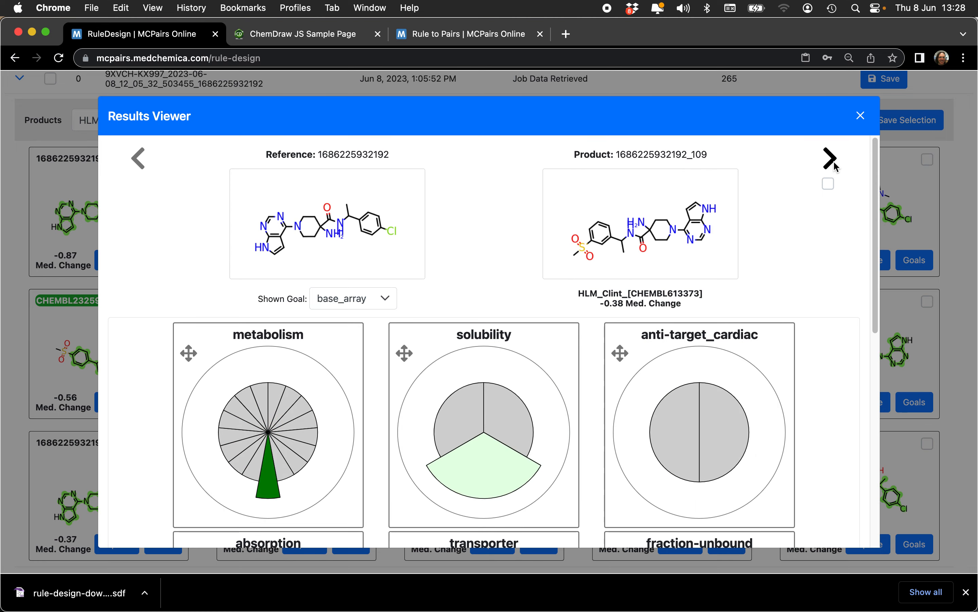
pyautogui.click(138, 162)
pyautogui.click(138, 160)
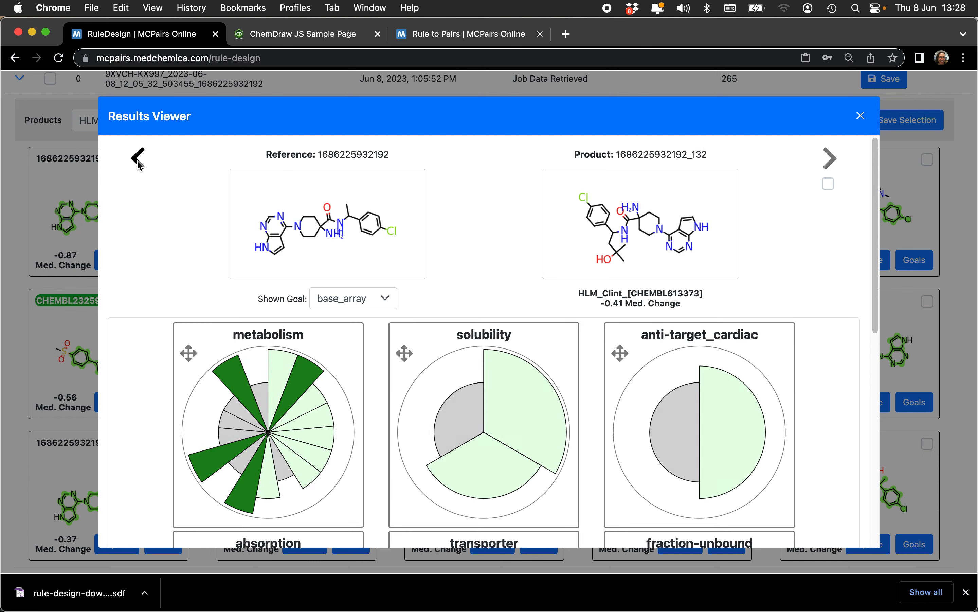
pyautogui.click(828, 185)
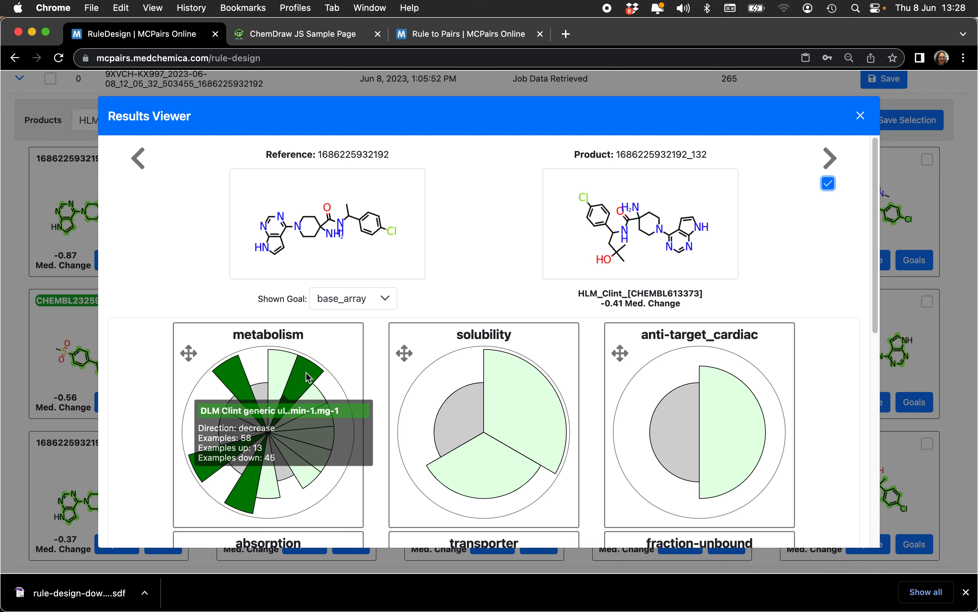
pyautogui.moveTo(239, 382)
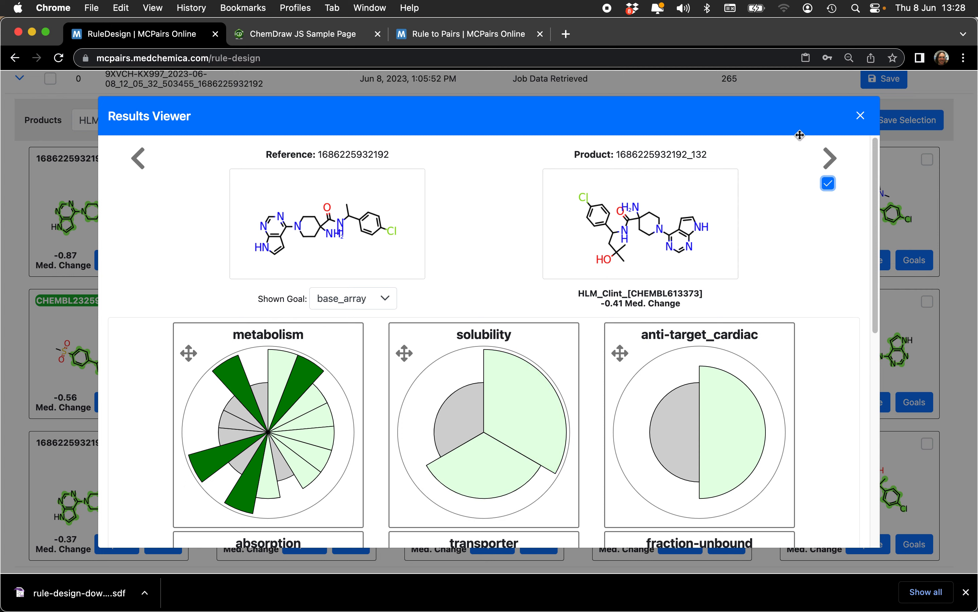
pyautogui.click(861, 115)
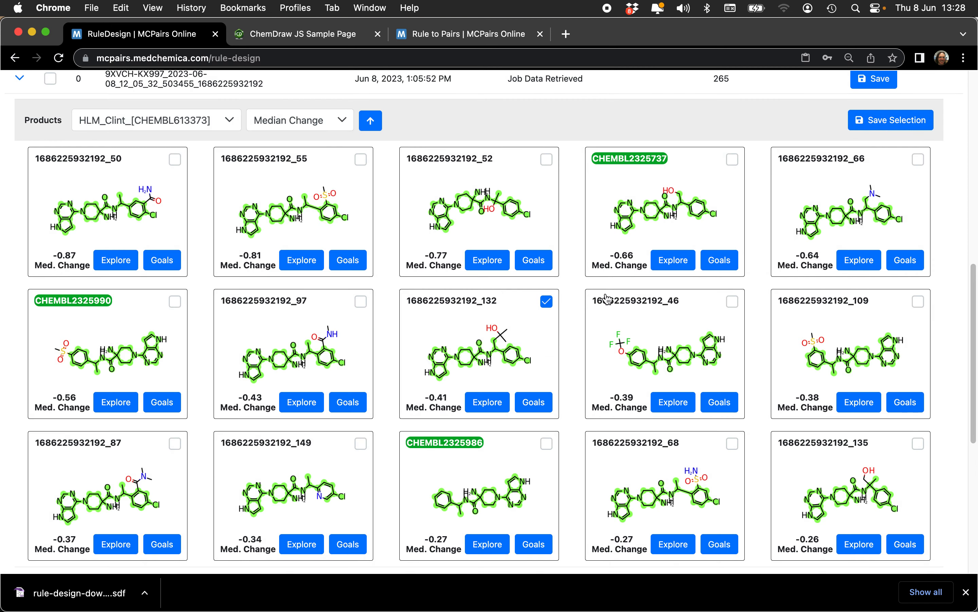
# In the Rule to Pairs page, enlarge the pair CHEMBL512440 and CHEMBL498185 and view the summary statistics for the human liver microsomes assay
pyautogui.scroll(4, 584, 275)
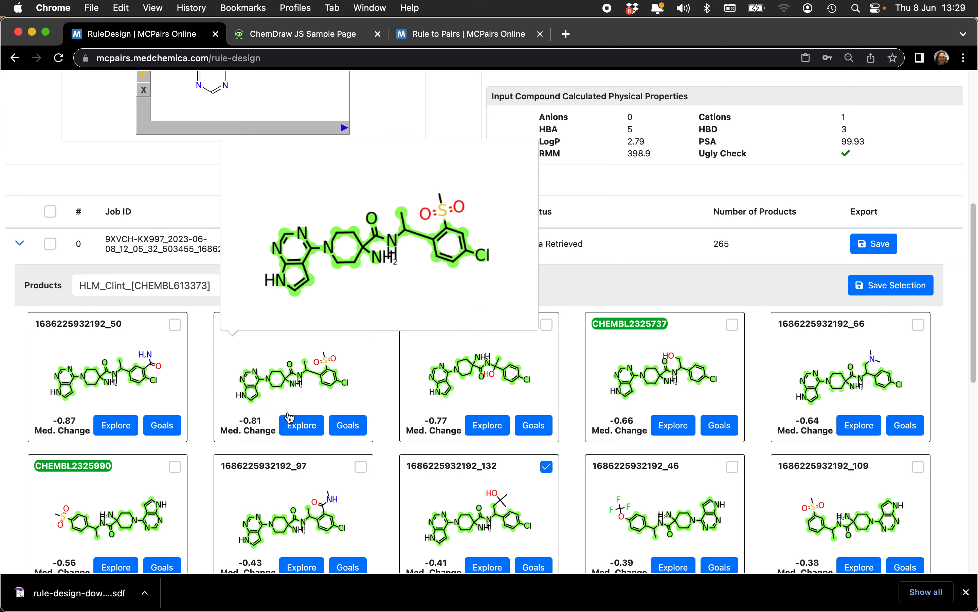
pyautogui.click(443, 37)
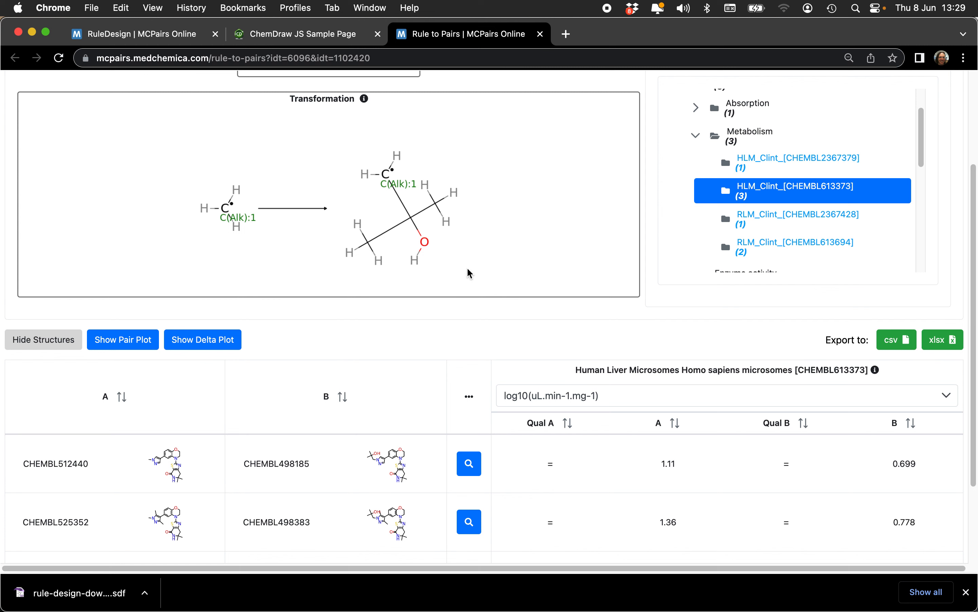
pyautogui.scroll(-5, 471, 271)
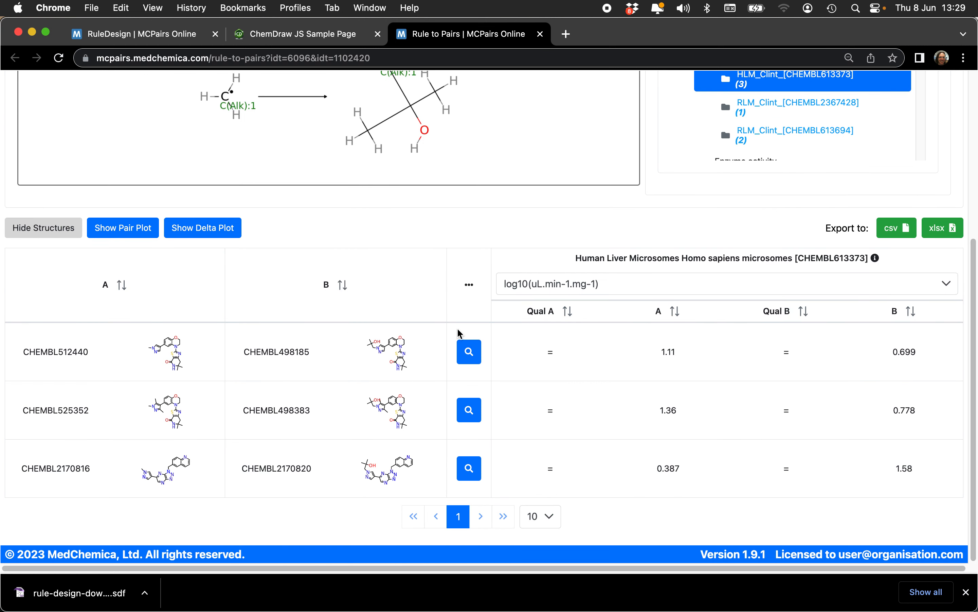
pyautogui.click(469, 362)
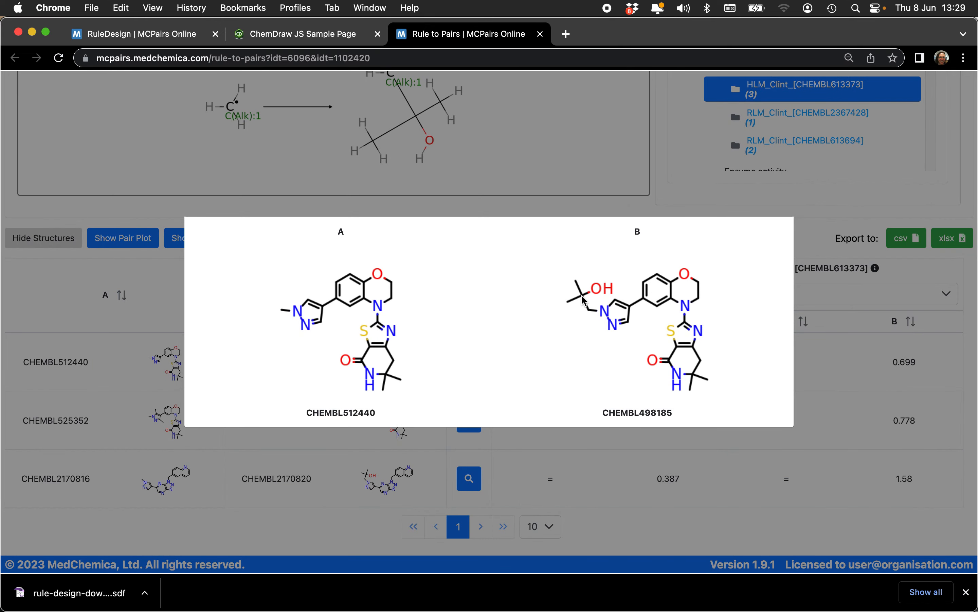
pyautogui.click(816, 236)
pyautogui.moveTo(792, 336)
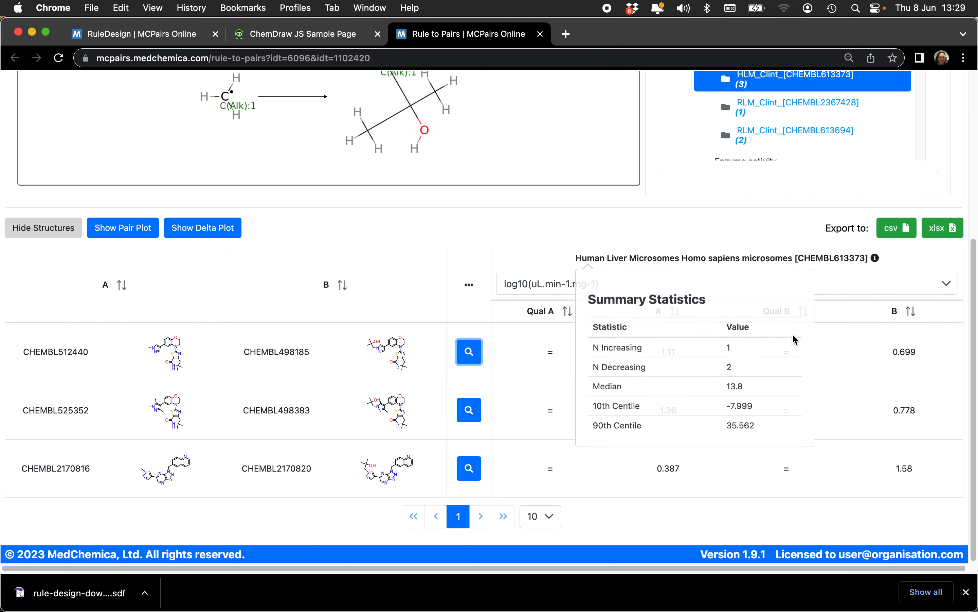
# Show the human liver microsomes values in uL.min-1.mg-1 and examine the matched pairs plot before closing it
pyautogui.click(925, 286)
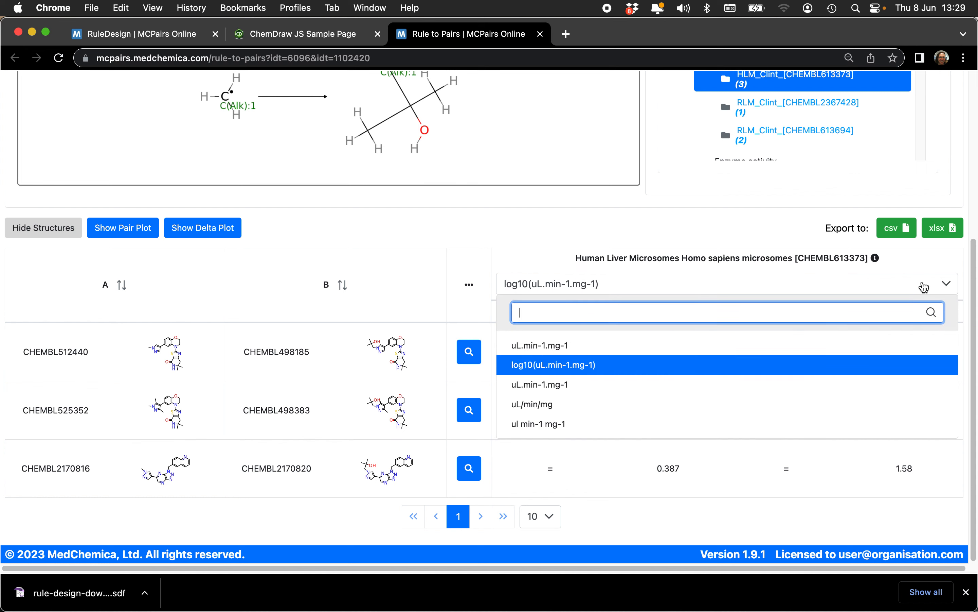
pyautogui.click(515, 346)
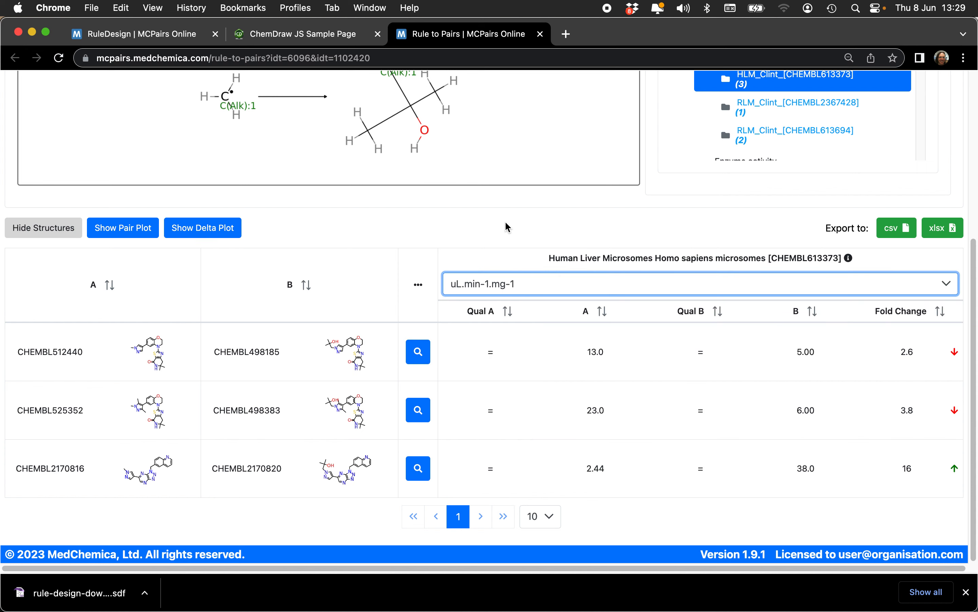
pyautogui.click(128, 227)
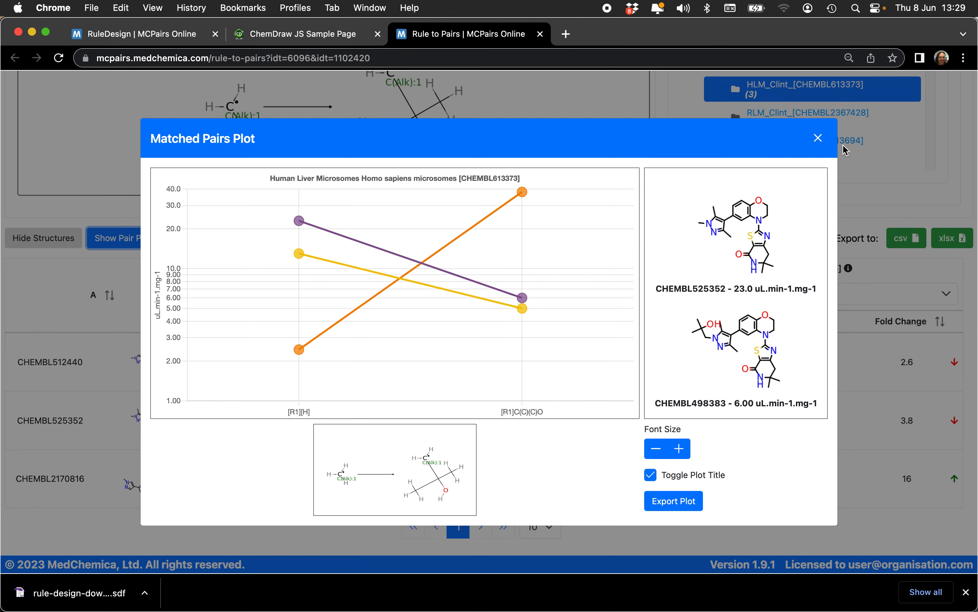
pyautogui.click(818, 138)
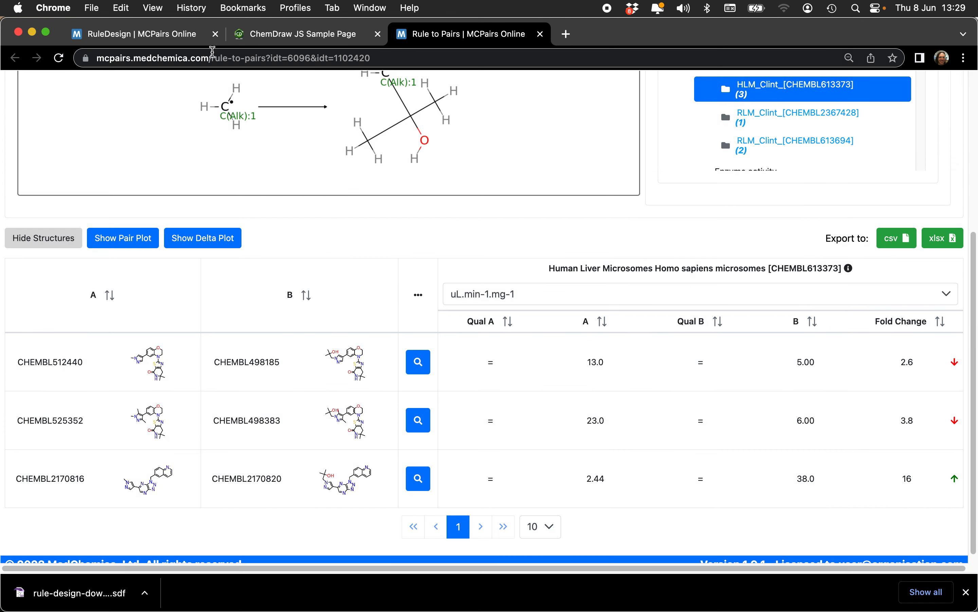
# Return to the RuleDesign page, open the save options for job 0 and choose Structure-Data File (sdf) as the file type
pyautogui.click(166, 38)
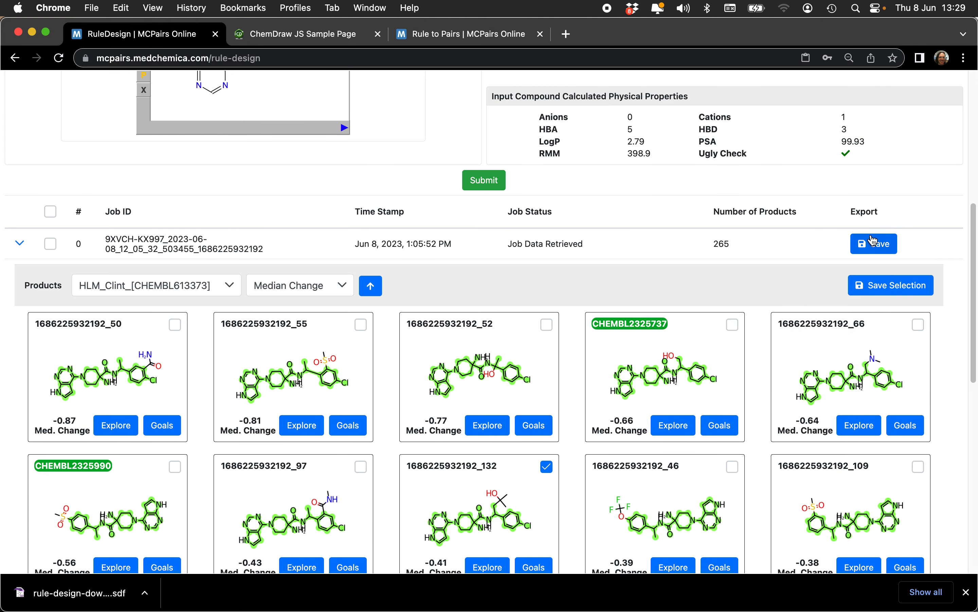
pyautogui.click(884, 245)
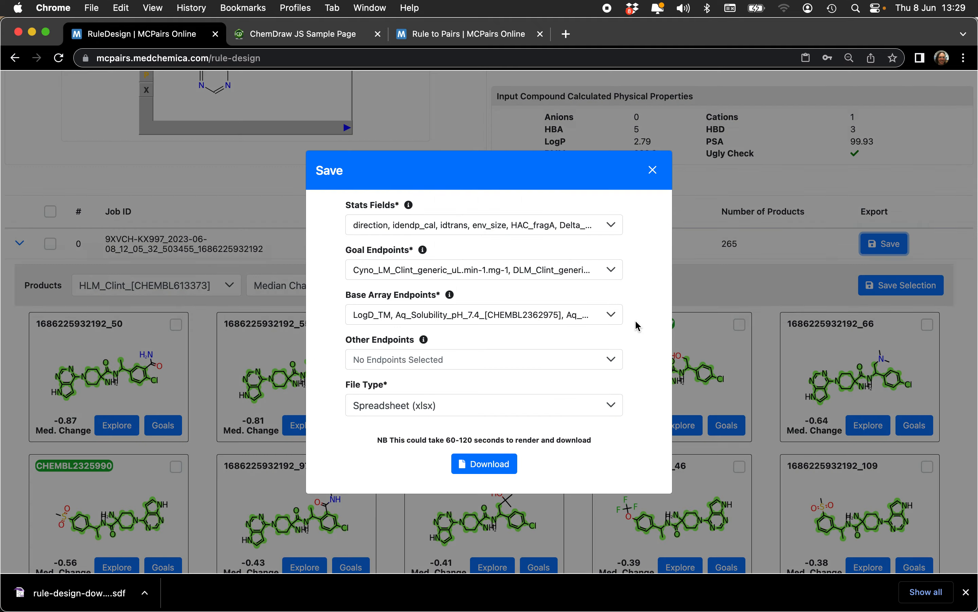
pyautogui.click(605, 410)
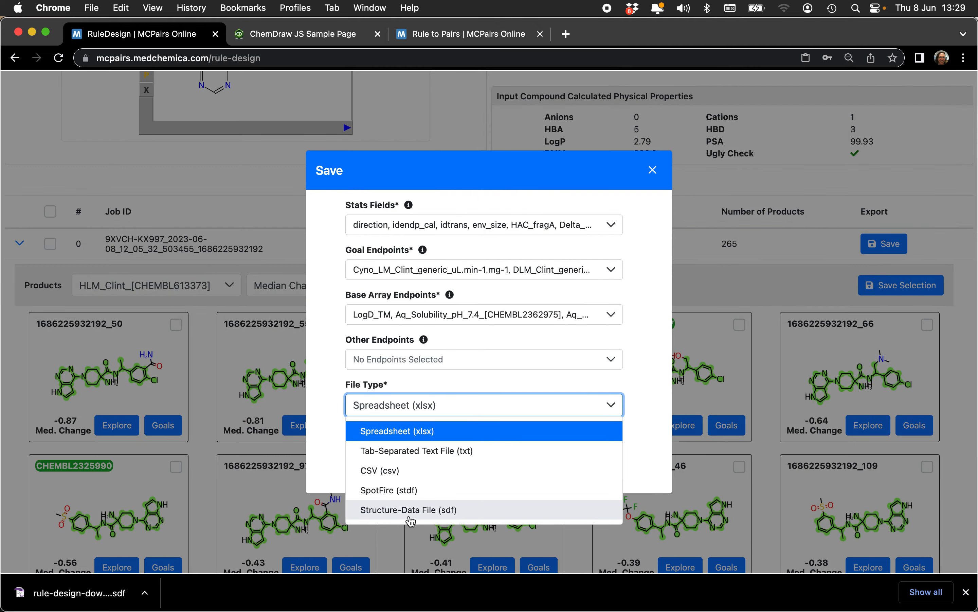
pyautogui.click(409, 511)
# Switch to DataWarrior, look through the rows and endpoint columns of rule-design-download (3).sdf and put its window away
pyautogui.moveTo(360, 610)
pyautogui.click(680, 595)
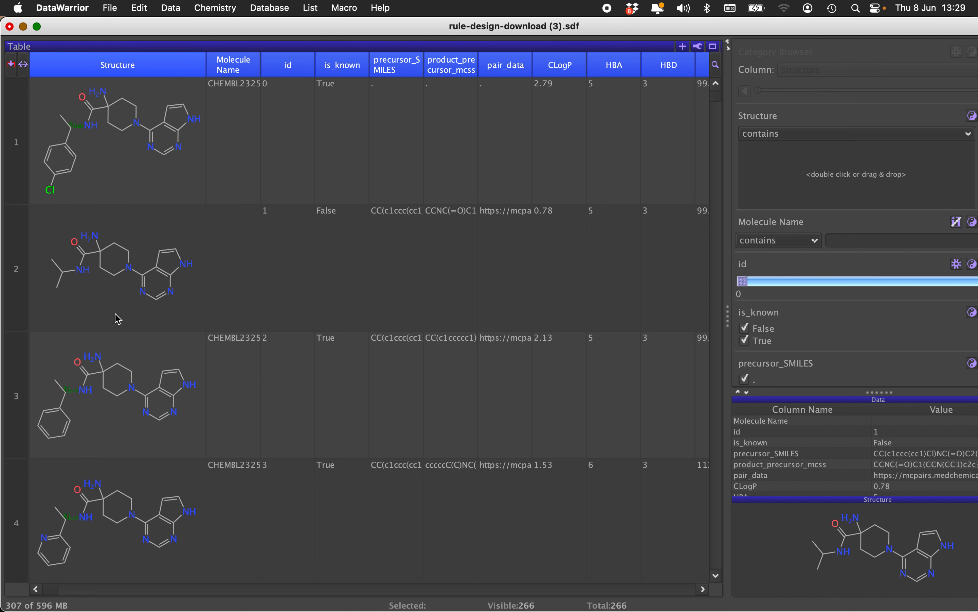
pyautogui.scroll(-15, 117, 326)
pyautogui.scroll(-15, 117, 325)
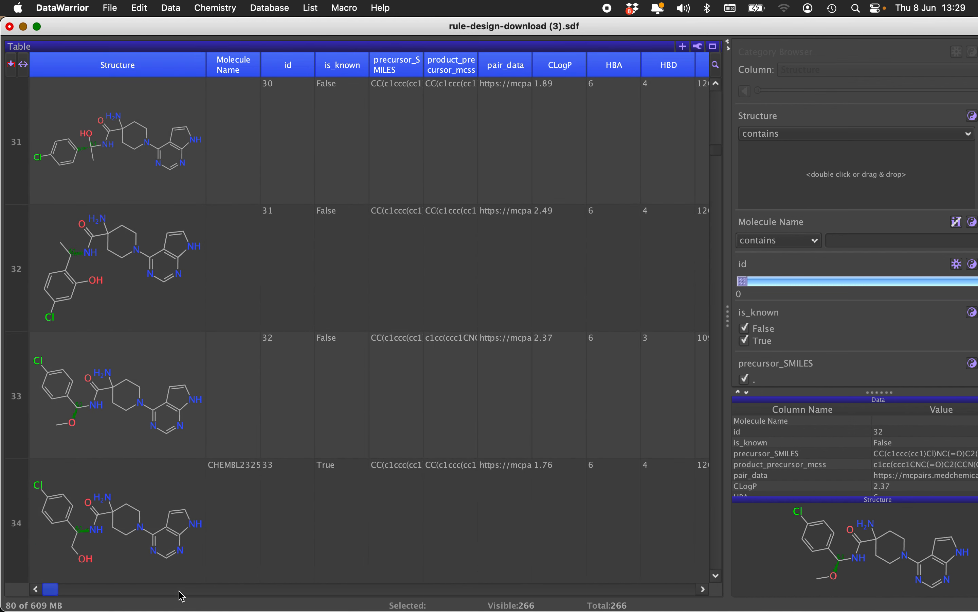
pyautogui.hscroll(10, 179, 591)
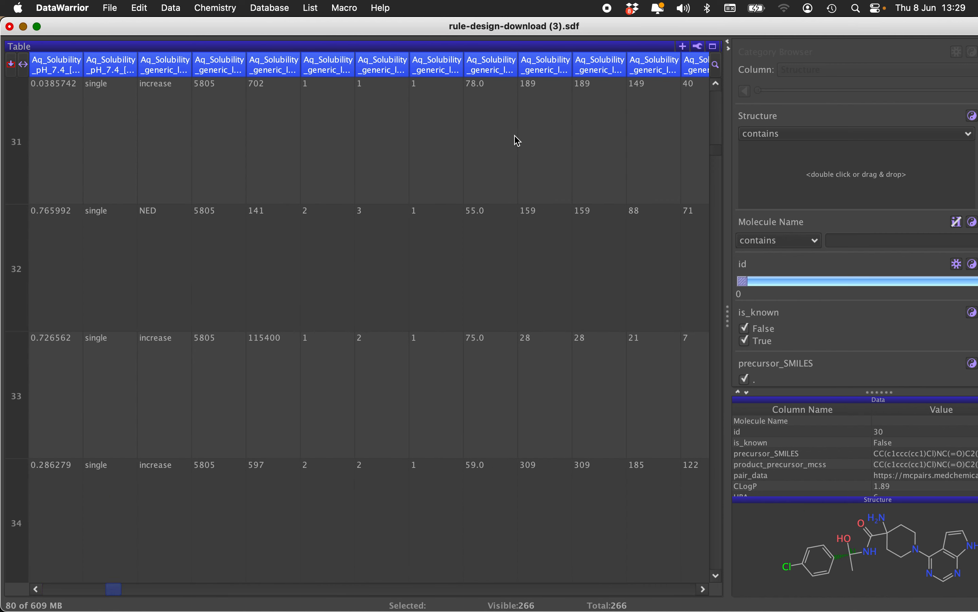
pyautogui.click(23, 26)
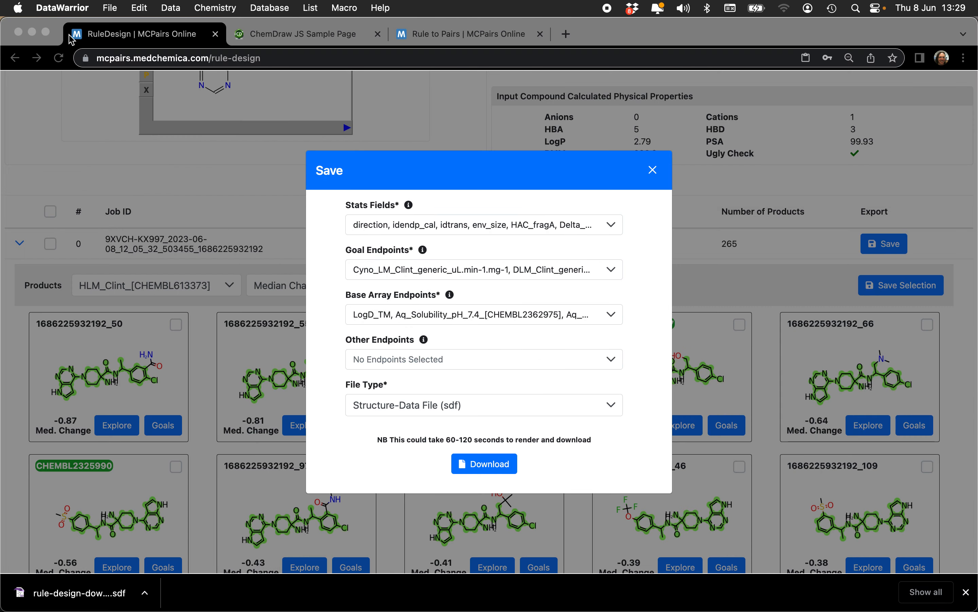
# Close the job's save options without downloading and return to the input molecule and goal settings
pyautogui.click(671, 177)
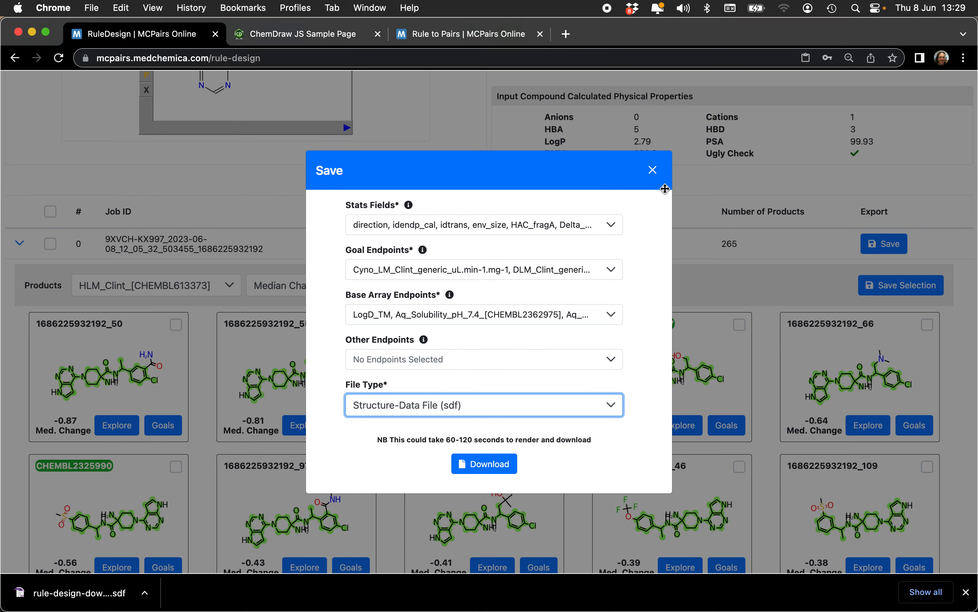
pyautogui.click(653, 170)
pyautogui.scroll(10, 400, 231)
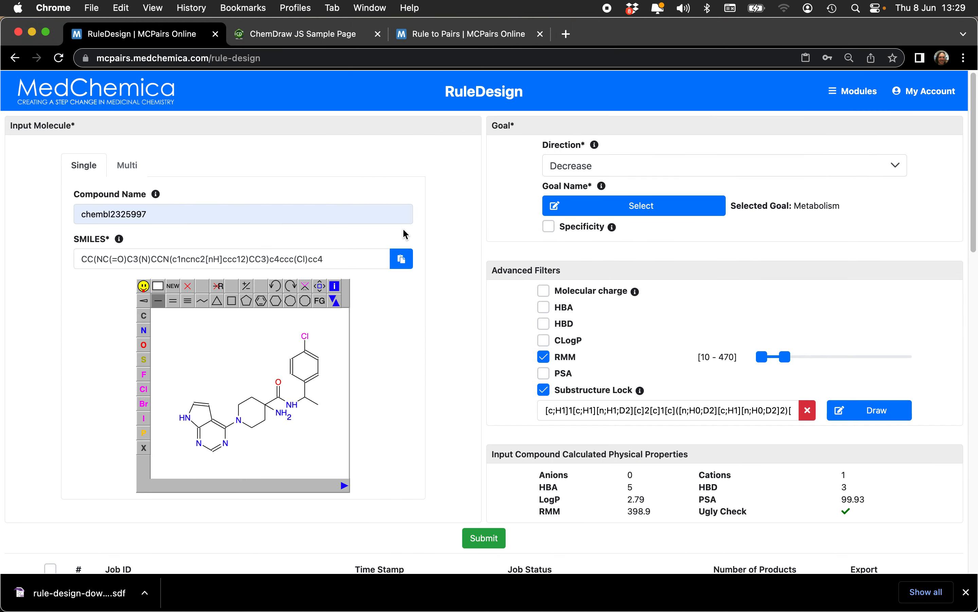